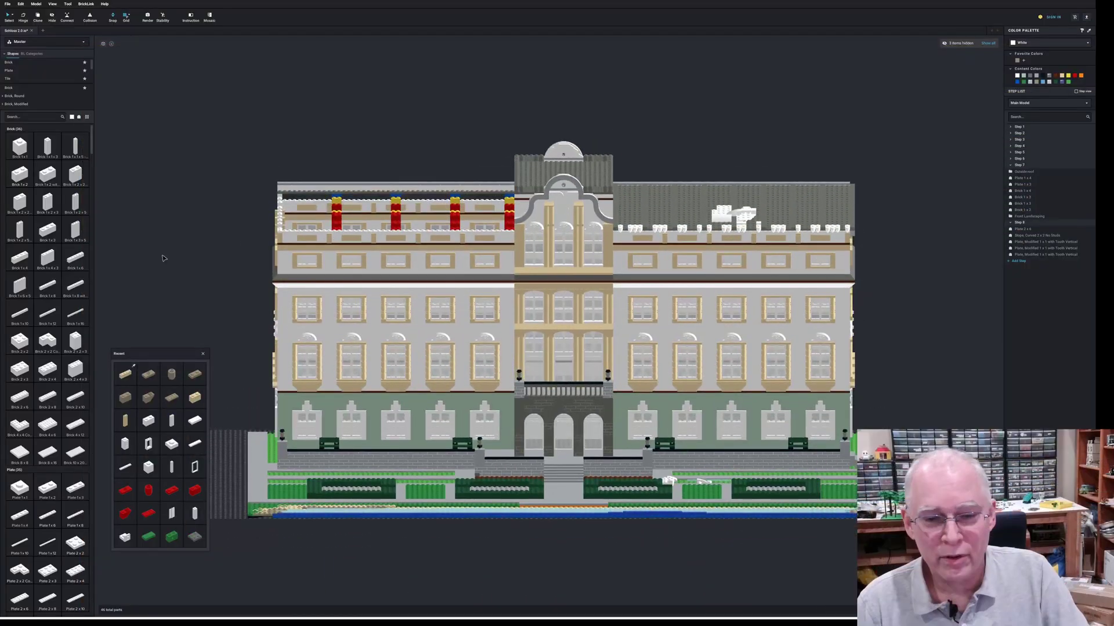
# Open the Second Floor submodel of the building for viewing and look over its walls
pyautogui.moveTo(162, 258); pyautogui.dragTo(198, 288, button='right')
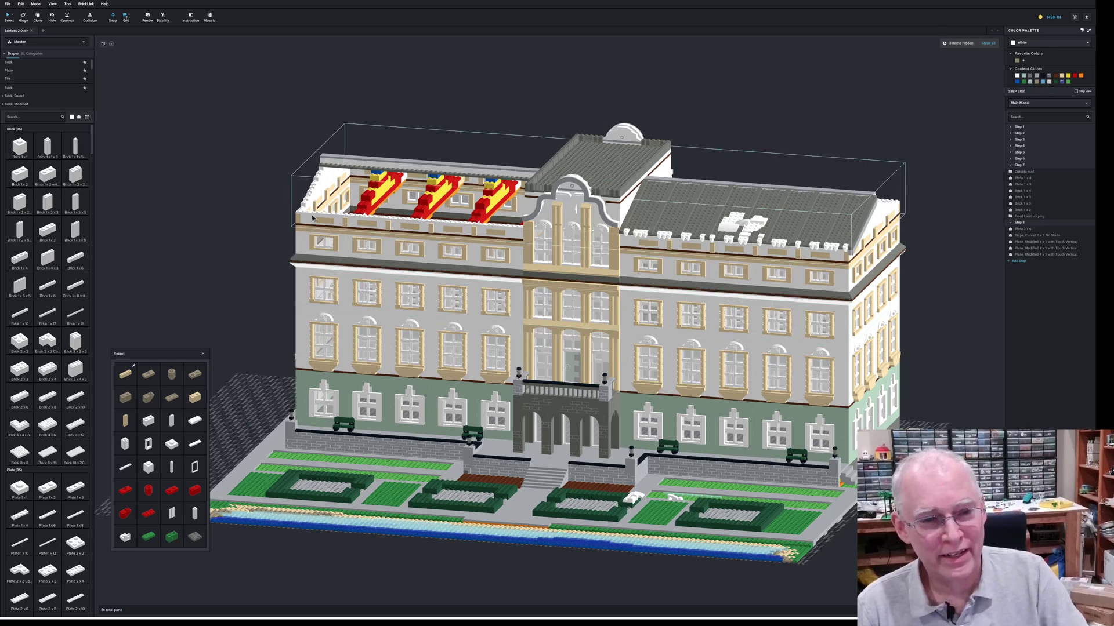
pyautogui.click(339, 353)
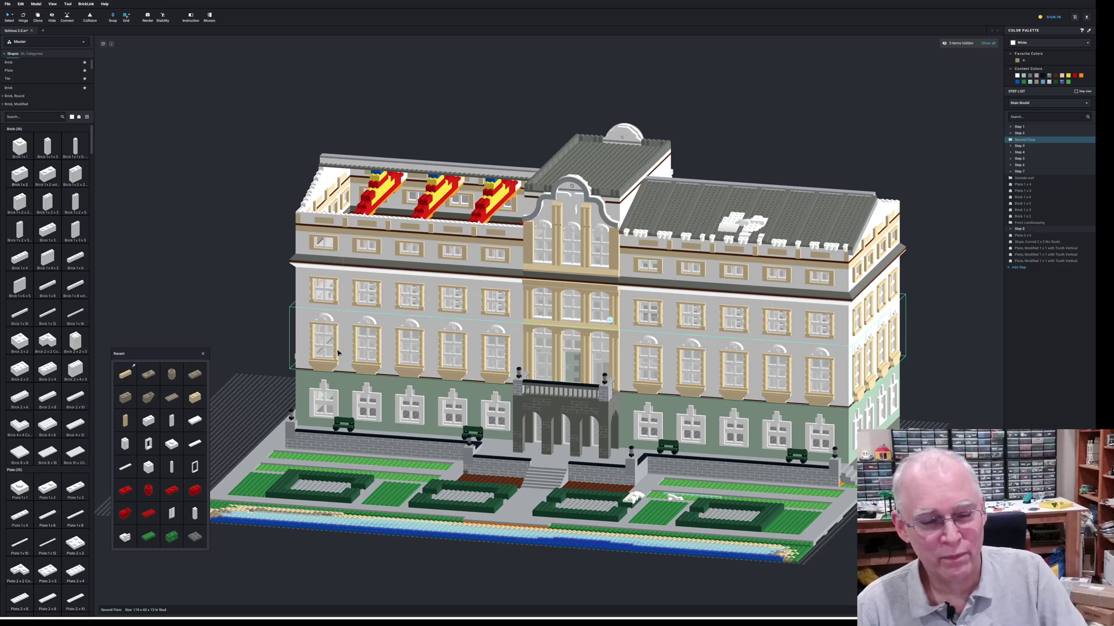
pyautogui.rightClick(339, 353)
pyautogui.moveTo(356, 397)
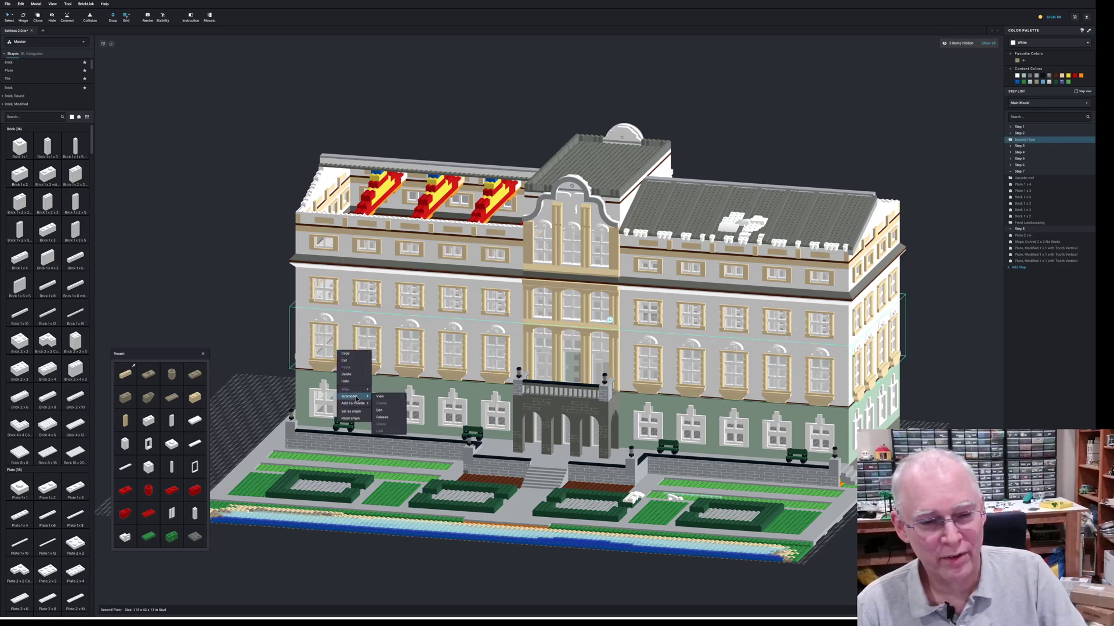
pyautogui.click(384, 398)
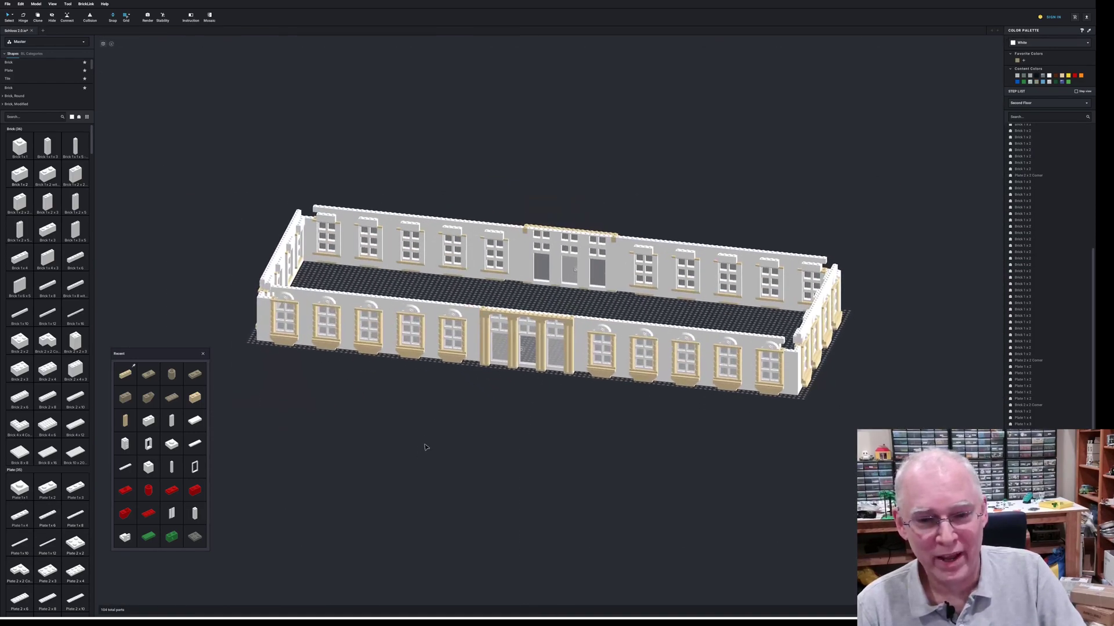
pyautogui.moveTo(424, 445); pyautogui.dragTo(430, 455, button='middle')
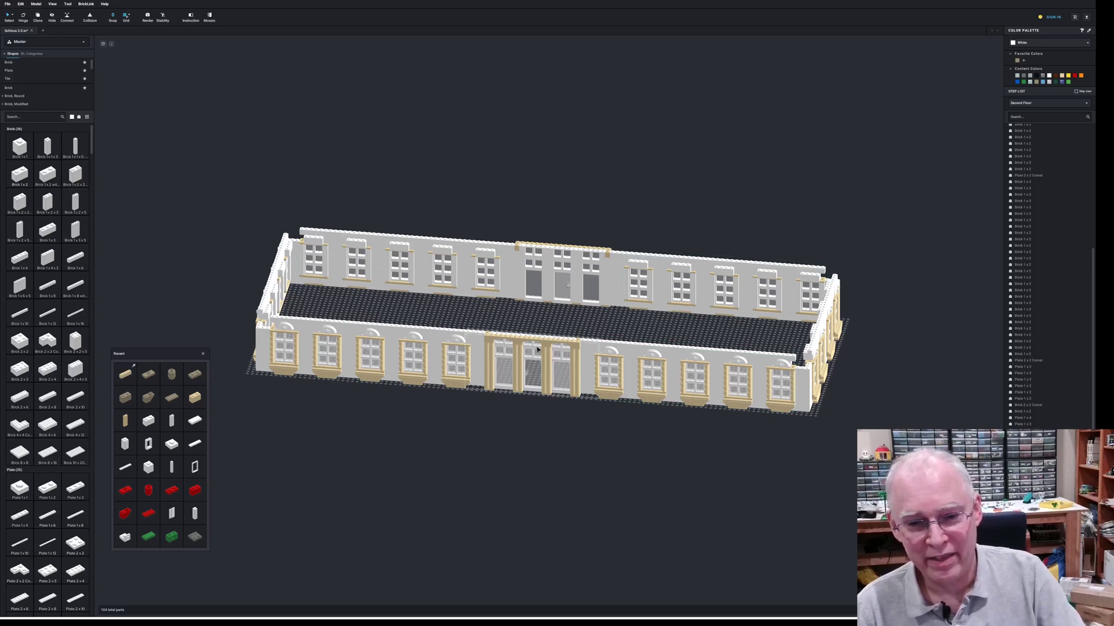
pyautogui.moveTo(898, 411); pyautogui.dragTo(894, 411, button='right')
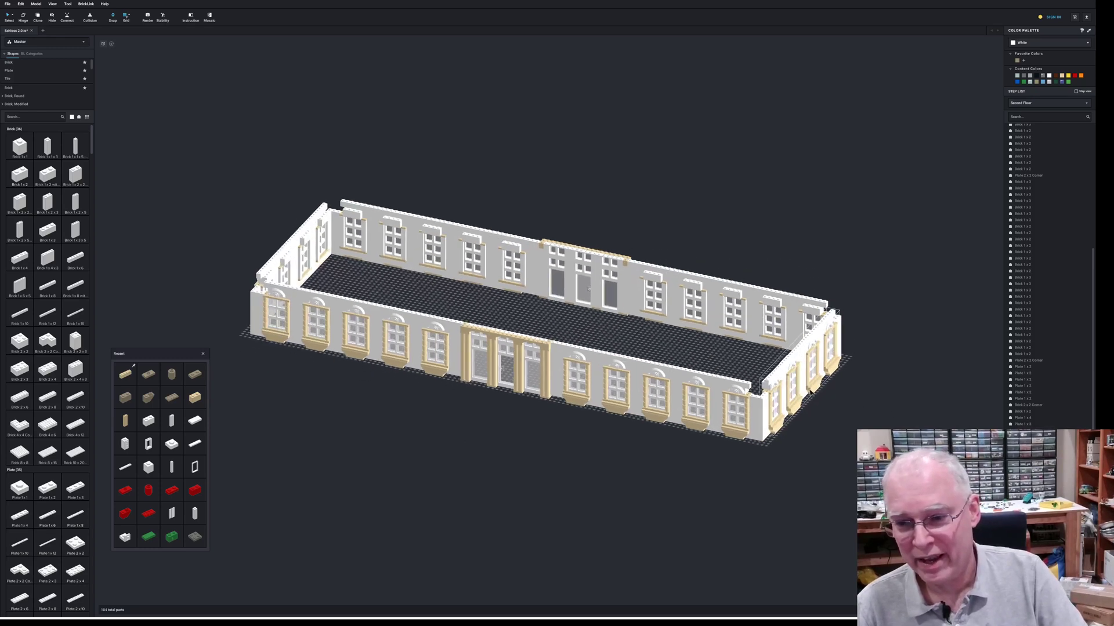
pyautogui.moveTo(344, 420); pyautogui.dragTo(331, 426, button='right')
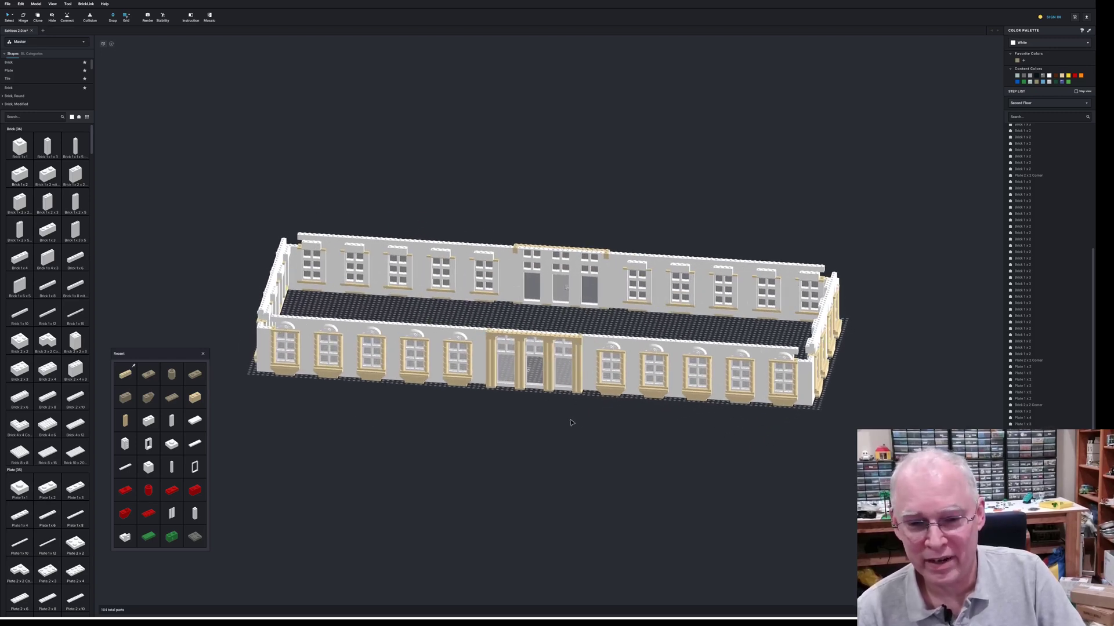
# Open the front Second Floor Outer Wall Assembly submodel, to one side of the central tan entrance section, for viewing
pyautogui.click(628, 356)
pyautogui.rightClick(629, 356)
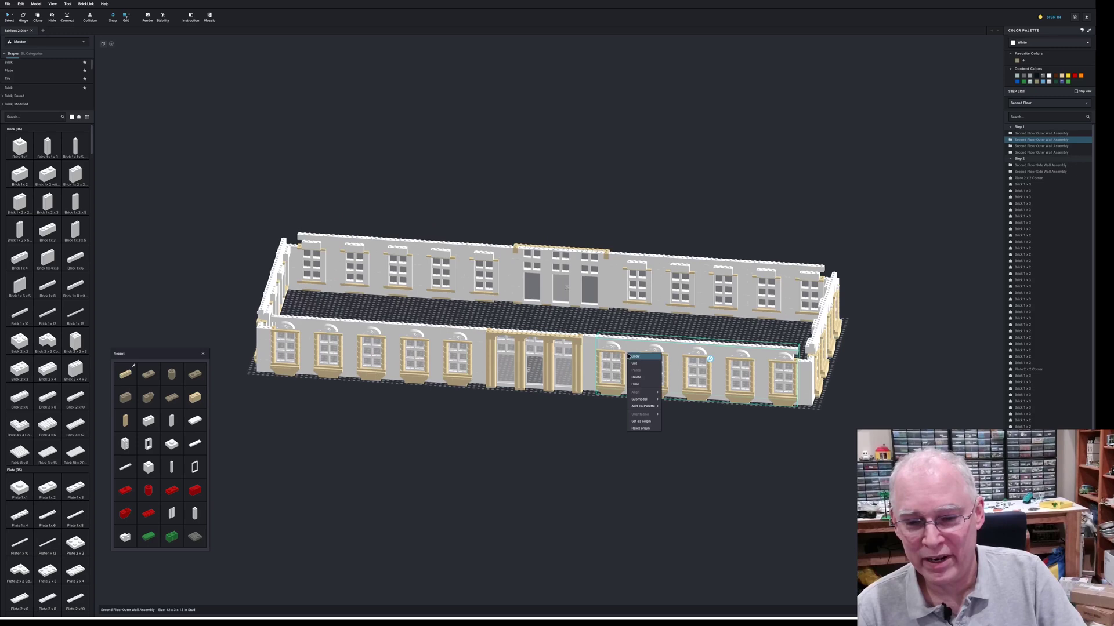
pyautogui.moveTo(639, 400)
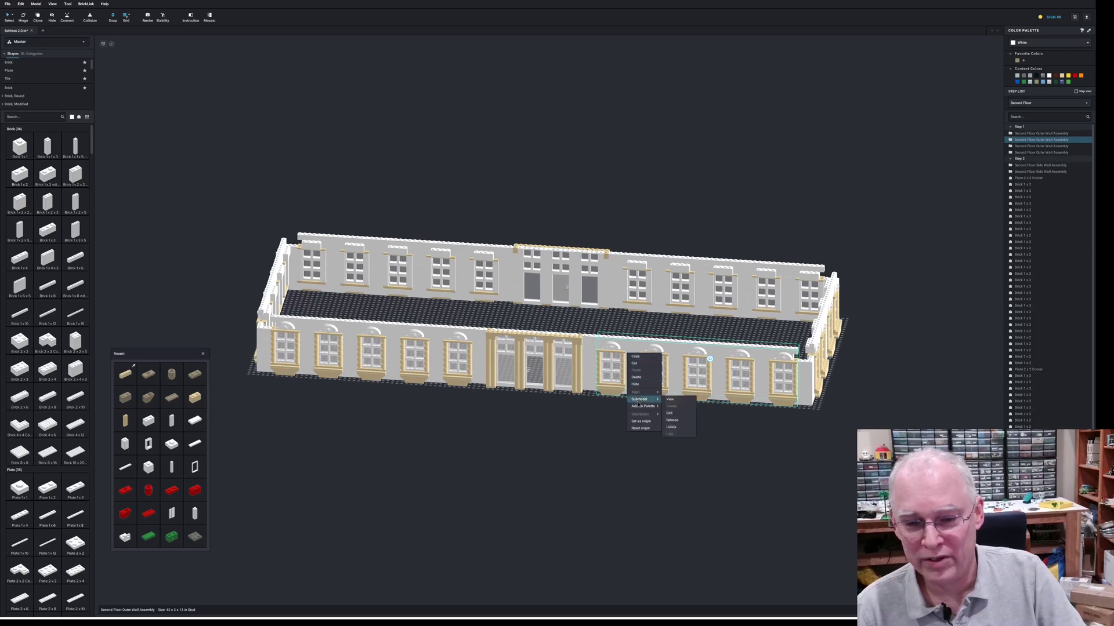
pyautogui.click(676, 401)
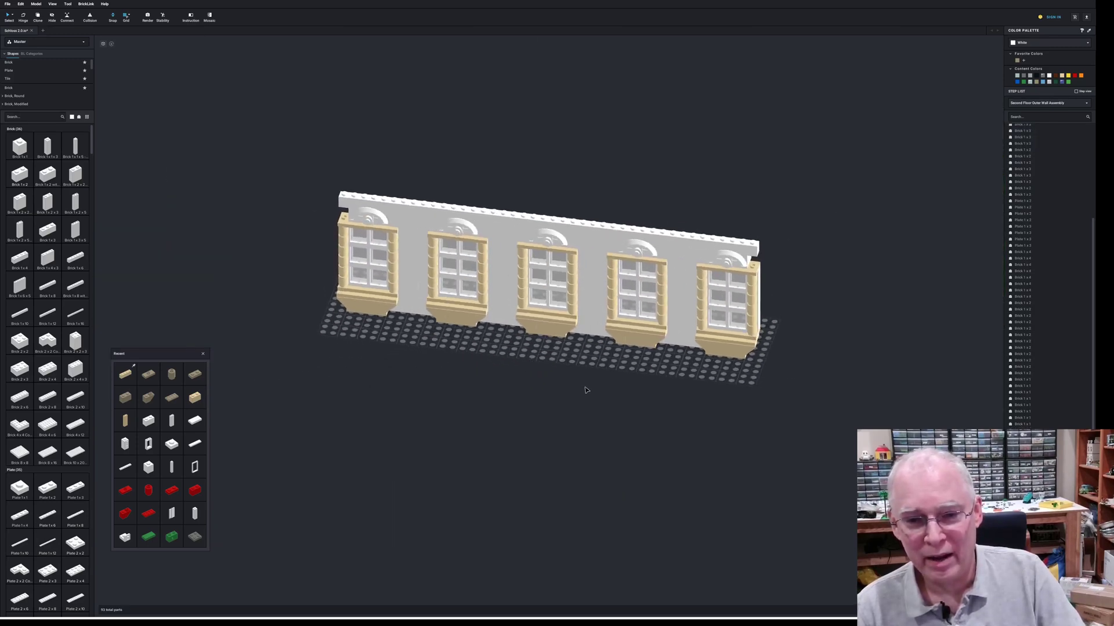
# Open one of the wall's Second Floor Window Assembly submodels and view it from an angle
pyautogui.click(628, 335)
pyautogui.rightClick(628, 335)
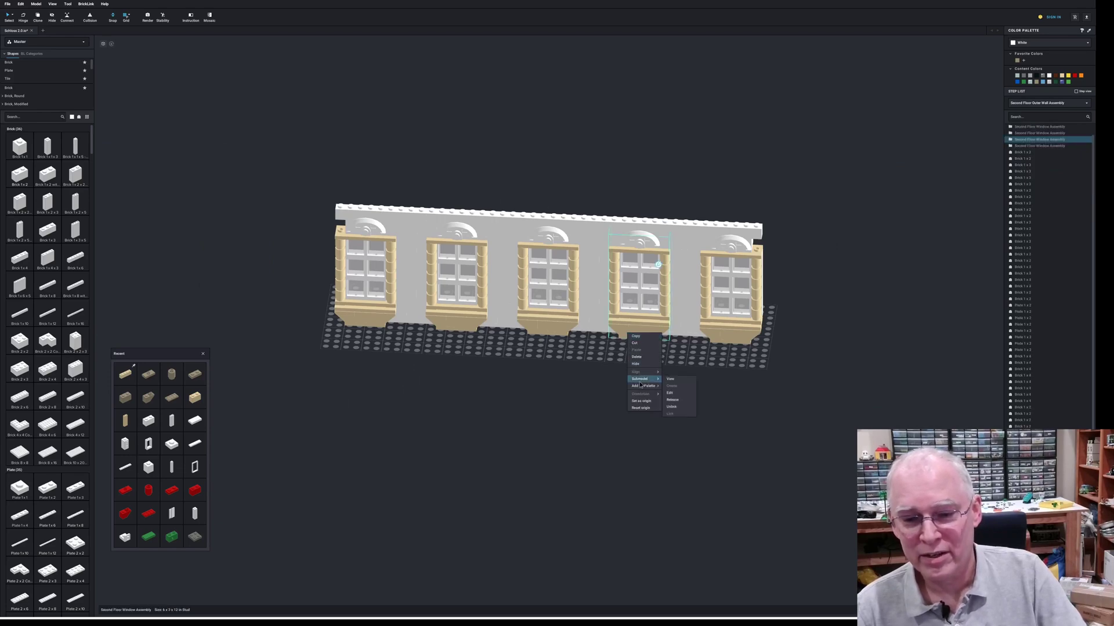
pyautogui.click(672, 380)
pyautogui.moveTo(574, 397); pyautogui.dragTo(503, 392, button='right')
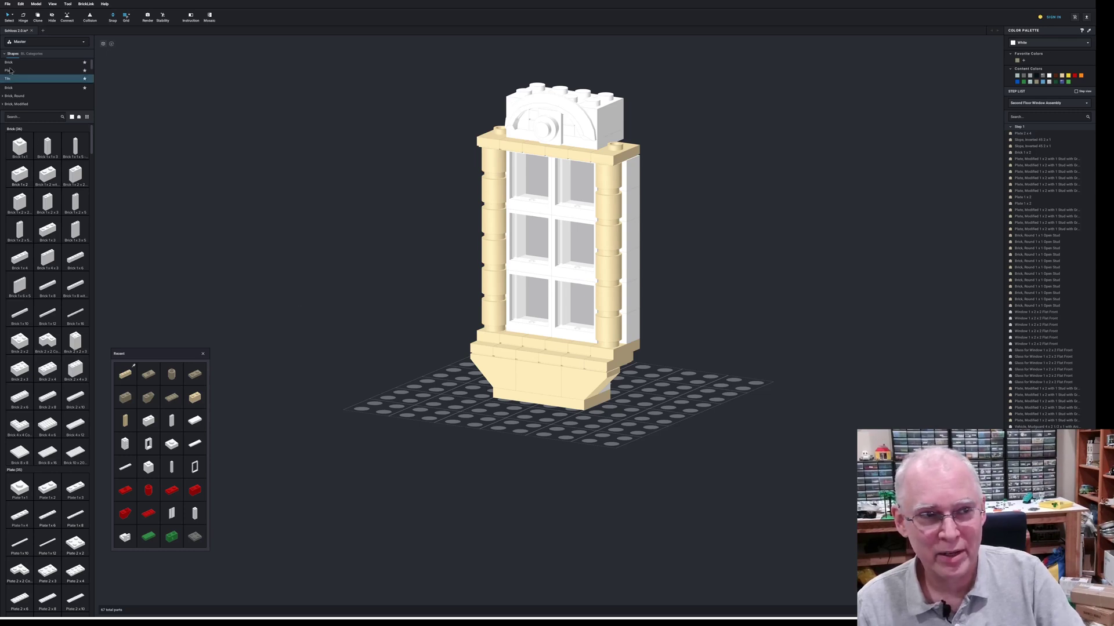
# Select all tan parts of the window assembly by colour and recolour them Red
pyautogui.click(13, 14)
pyautogui.click(18, 23)
pyautogui.click(487, 232)
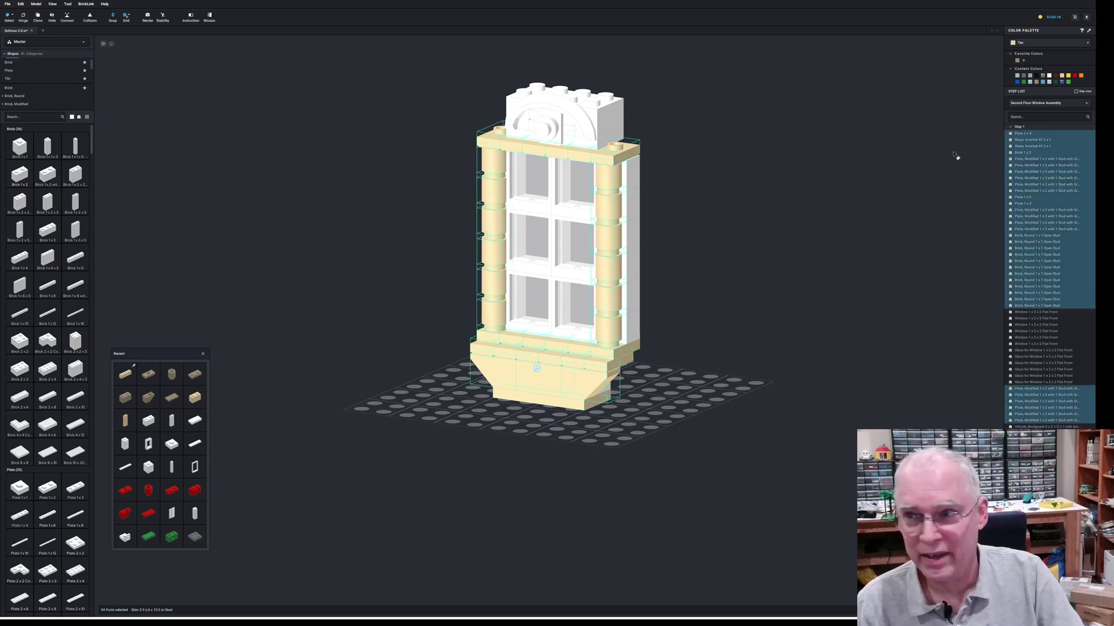
pyautogui.click(1075, 75)
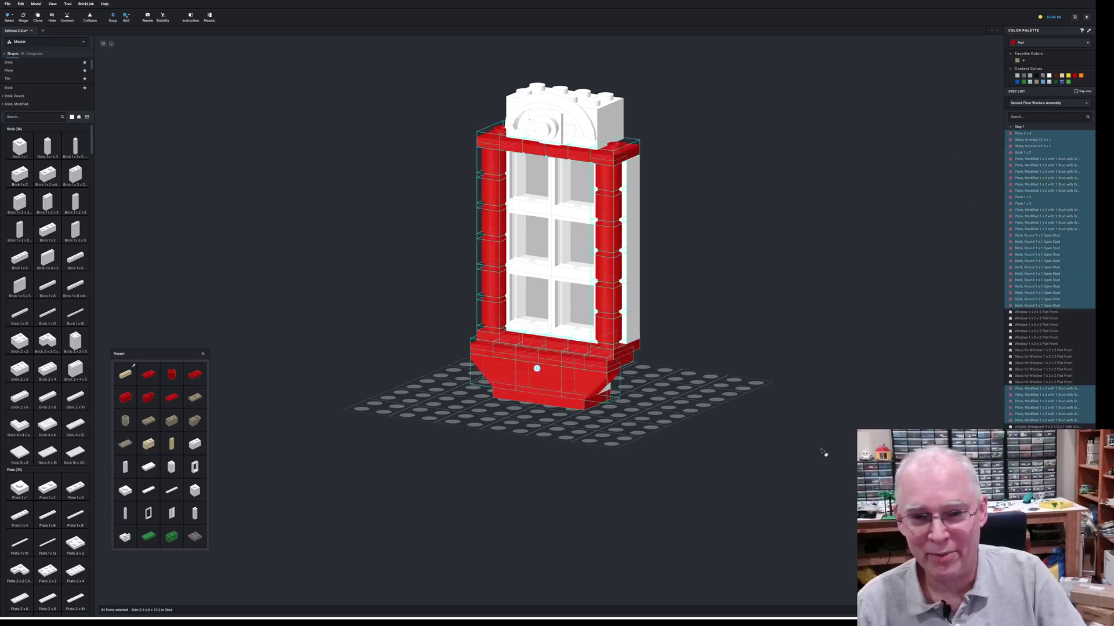
pyautogui.click(822, 451)
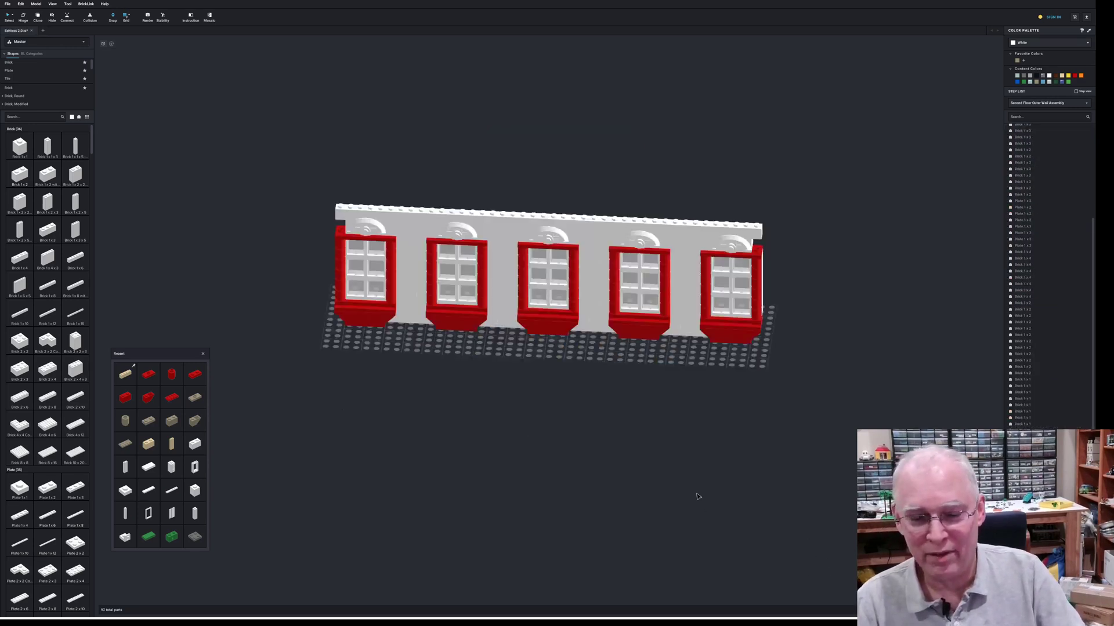
pyautogui.moveTo(697, 495); pyautogui.dragTo(692, 490, button='right')
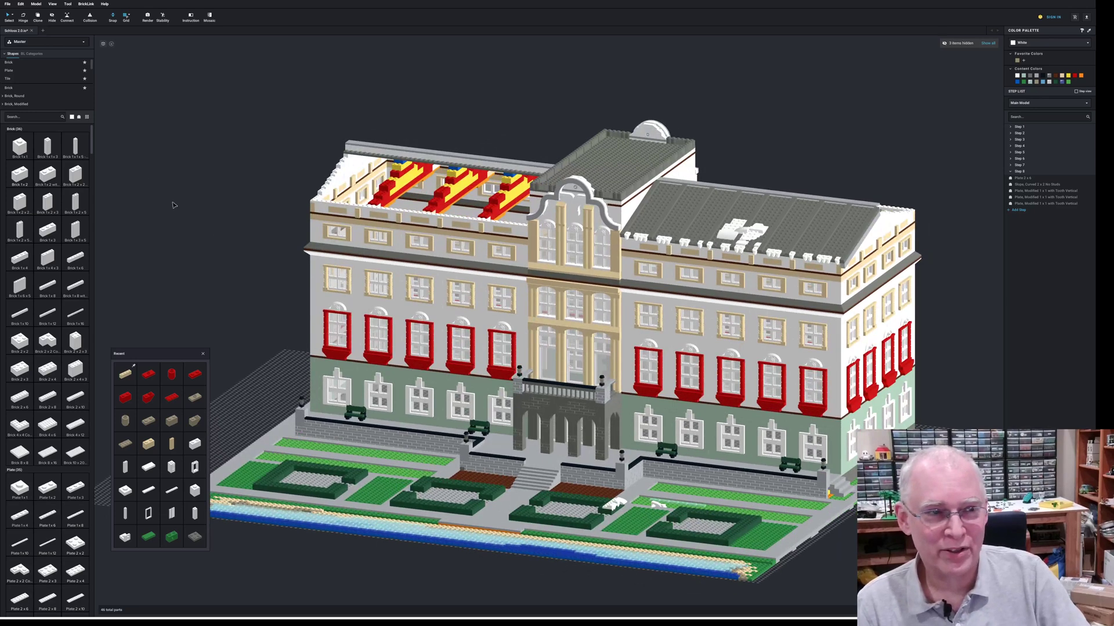
# Create a new model and place a white 1 x 4 x 6 door frame upright on the grid
pyautogui.click(43, 31)
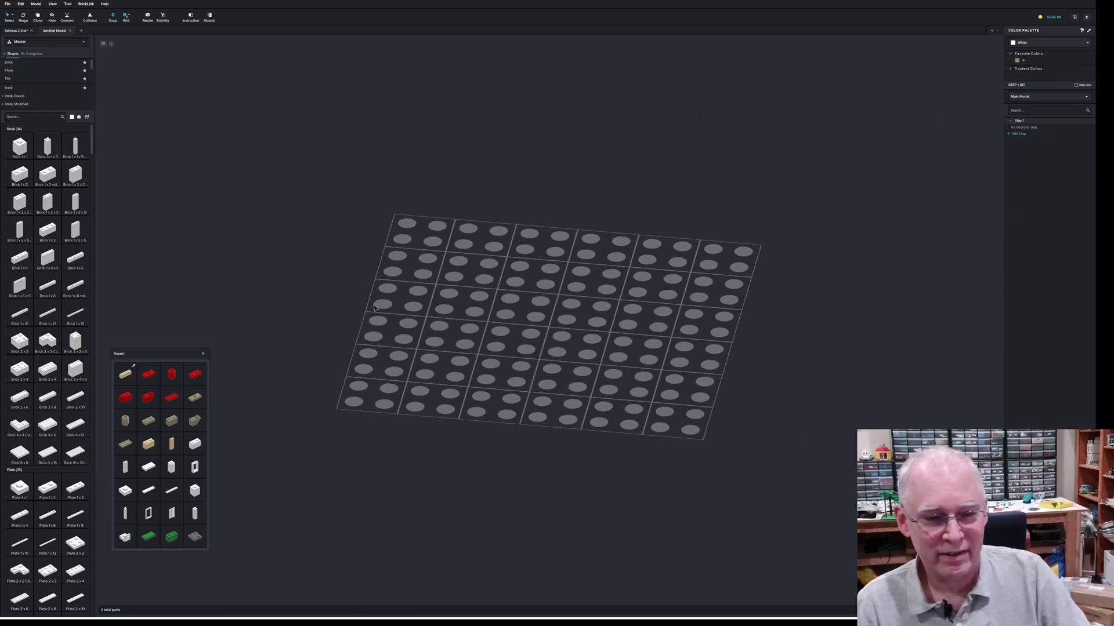
pyautogui.click(148, 513)
pyautogui.click(552, 183)
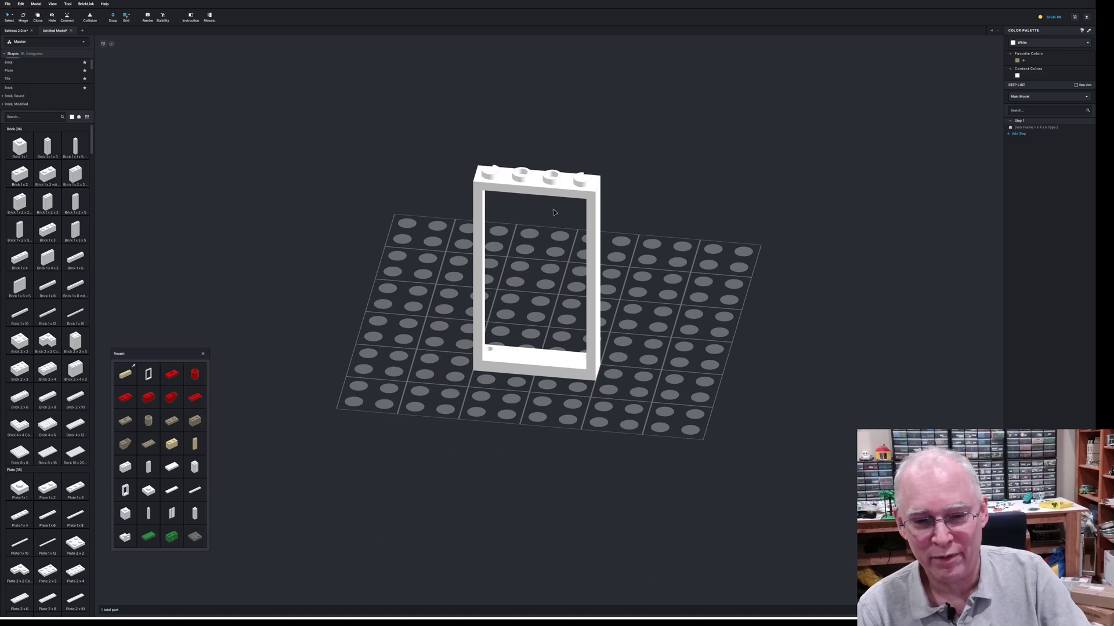
# Turn the door frame around by half a turn and reposition it on the grid
pyautogui.click(573, 364)
pyautogui.press('Right')
pyautogui.press('Right')
pyautogui.moveTo(551, 369); pyautogui.dragTo(529, 443)
pyautogui.moveTo(529, 444); pyautogui.dragTo(574, 360, button='right')
pyautogui.moveTo(531, 410); pyautogui.dragTo(344, 419, button='right')
# Place a white Window 1 x 2 x 3 Flat Front, turned onto its side, in front of the door frame
pyautogui.moveTo(125, 490); pyautogui.dragTo(593, 422)
pyautogui.press('Right')
pyautogui.press('Up')
pyautogui.press('Up')
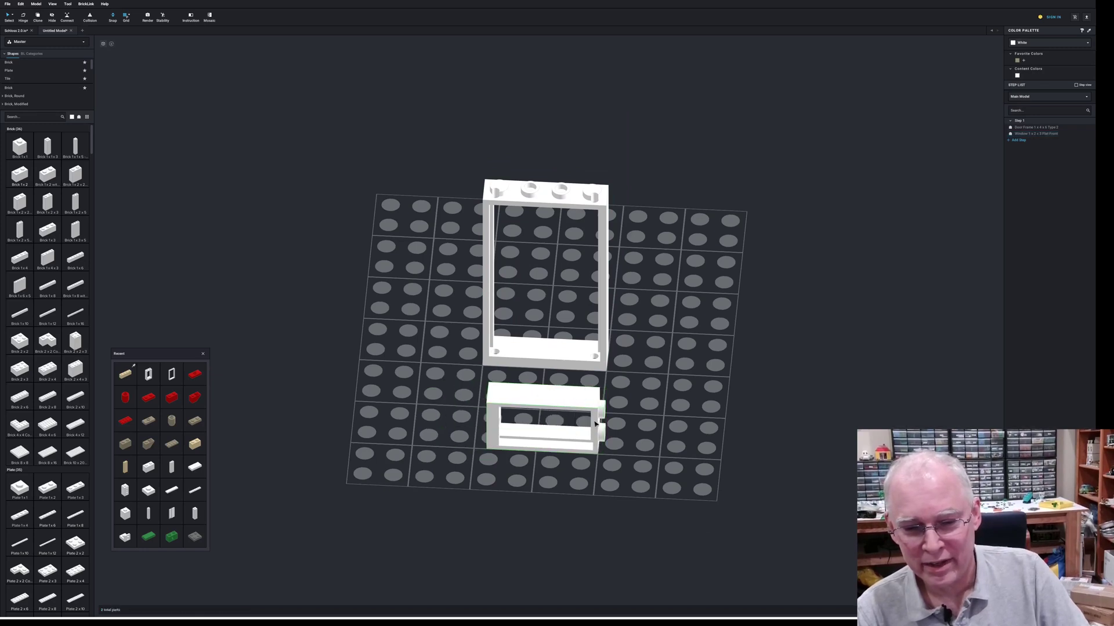
# Attach a 1 x 1 x 1 2/3 brick with side studs and a grooved 1 x 2 tile to opposite ends of the window
pyautogui.moveTo(123, 501); pyautogui.dragTo(475, 393)
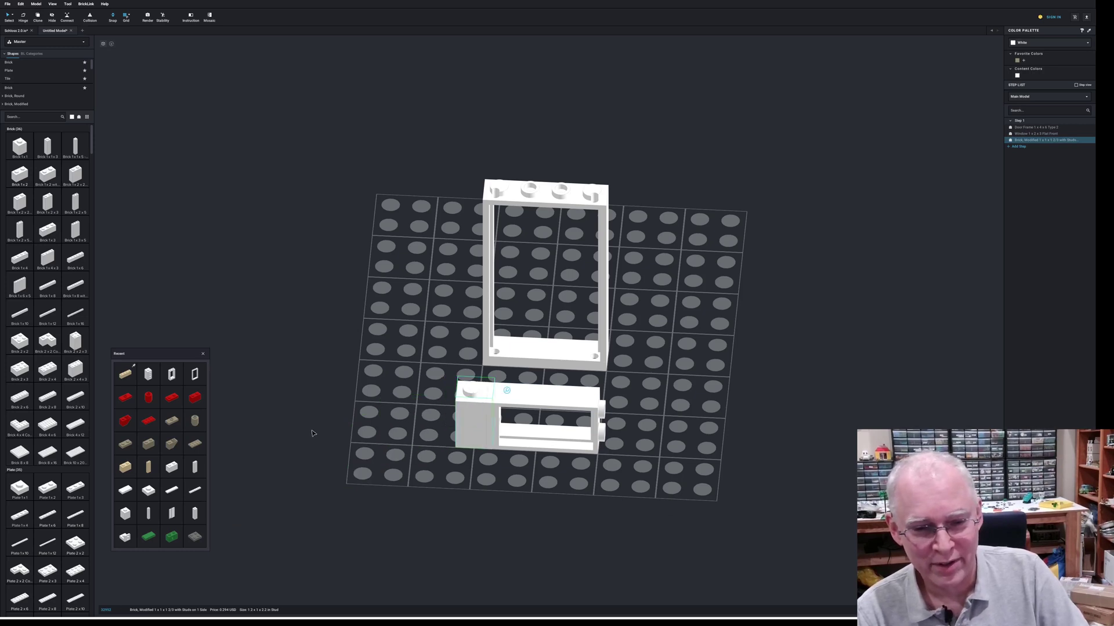
pyautogui.click(246, 431)
pyautogui.moveTo(124, 495); pyautogui.dragTo(611, 426)
# Select the sideways window, modified brick and tile together and shift them on the grid in front of the door frame
pyautogui.moveTo(522, 462); pyautogui.dragTo(517, 490, button='right')
pyautogui.moveTo(459, 464); pyautogui.dragTo(625, 509)
pyautogui.moveTo(479, 499); pyautogui.dragTo(467, 498)
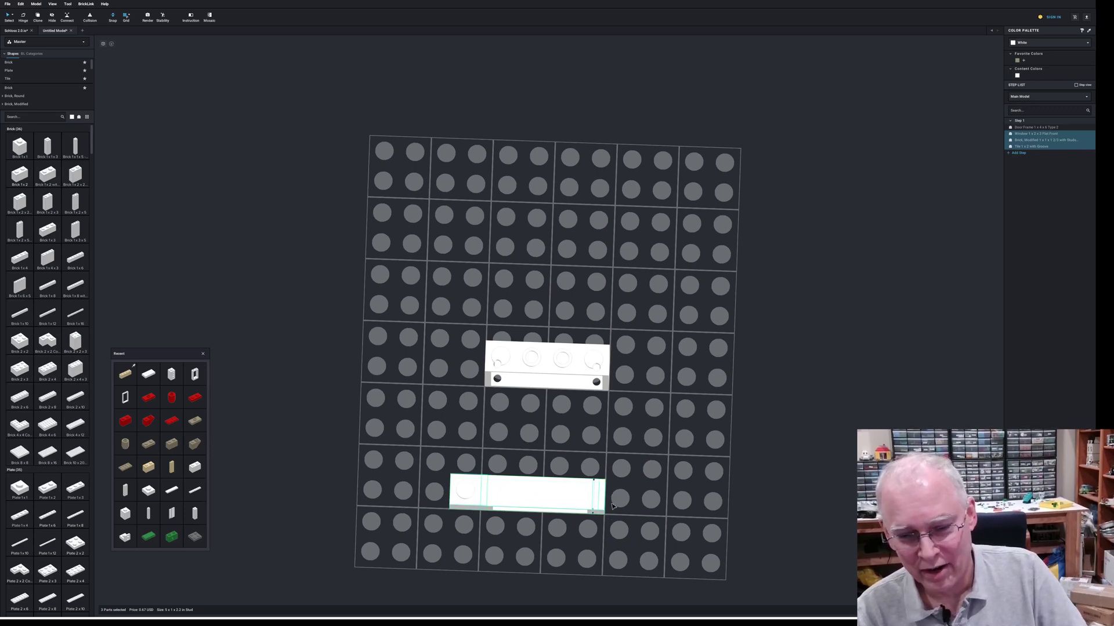
pyautogui.moveTo(568, 543); pyautogui.dragTo(568, 517, button='right')
pyautogui.moveTo(352, 407); pyautogui.dragTo(354, 401, button='right')
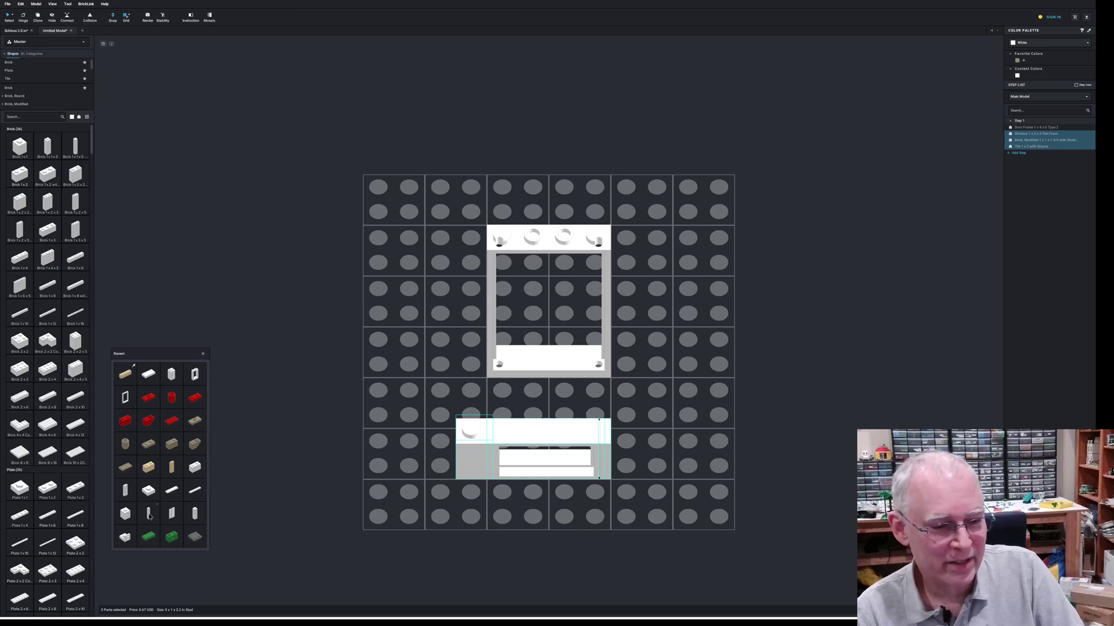
# Place a white Brick 1 x 1 x 5 beside the door frame and stack a Brick 1 x 1 on top of it
pyautogui.click(149, 516)
pyautogui.click(471, 308)
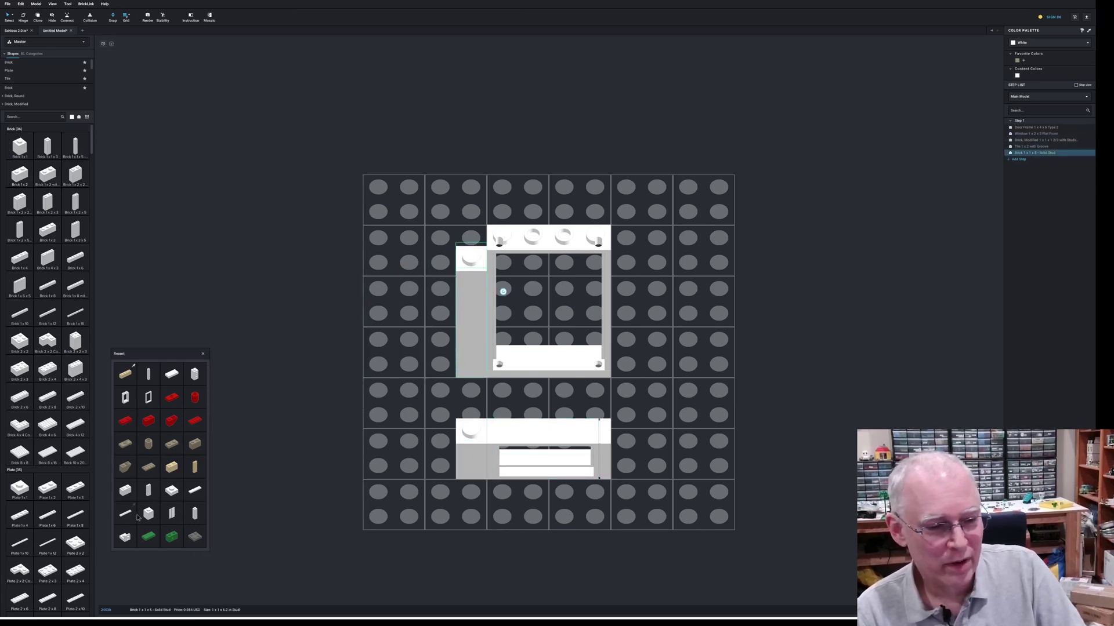
pyautogui.click(154, 516)
pyautogui.click(427, 281)
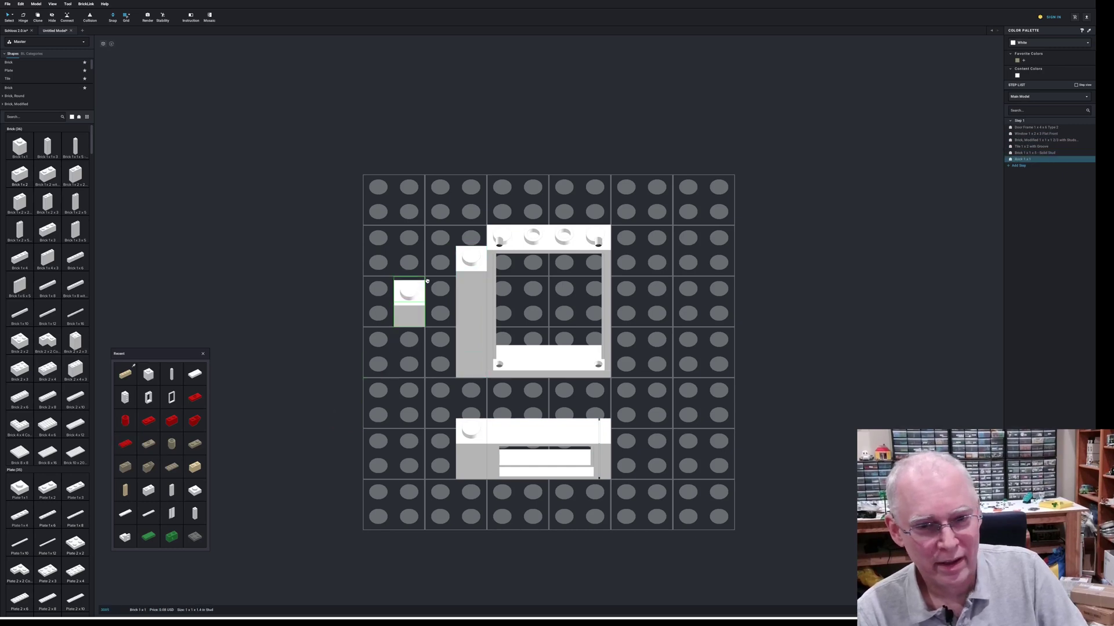
pyautogui.click(477, 242)
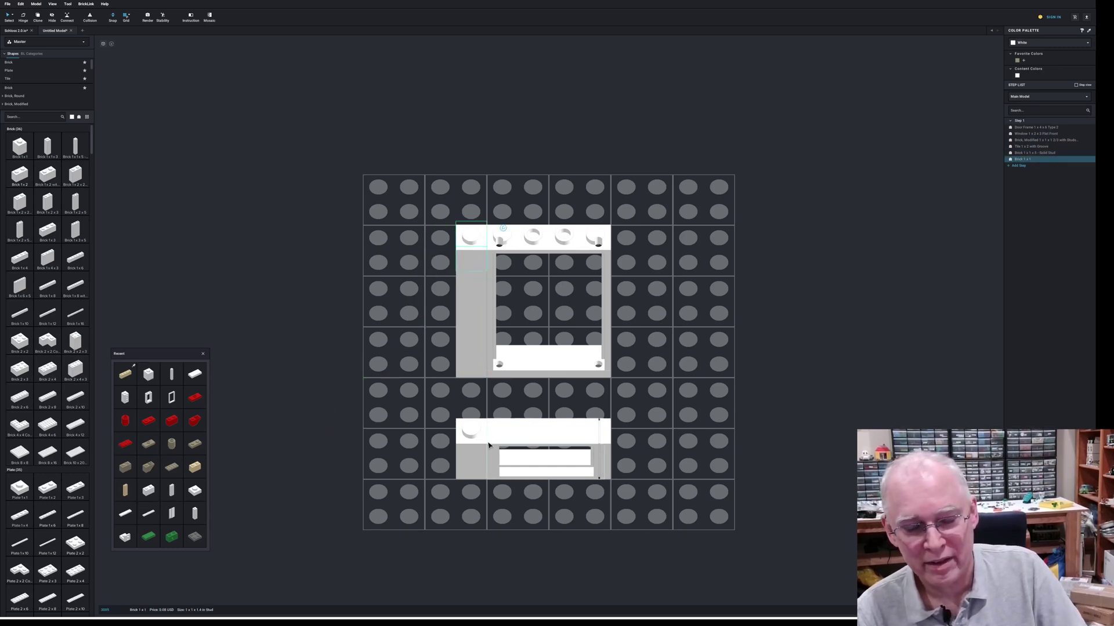
# Place a white Tile 1 x 4 on top of the door frame
pyautogui.moveTo(458, 363); pyautogui.dragTo(458, 459, button='right')
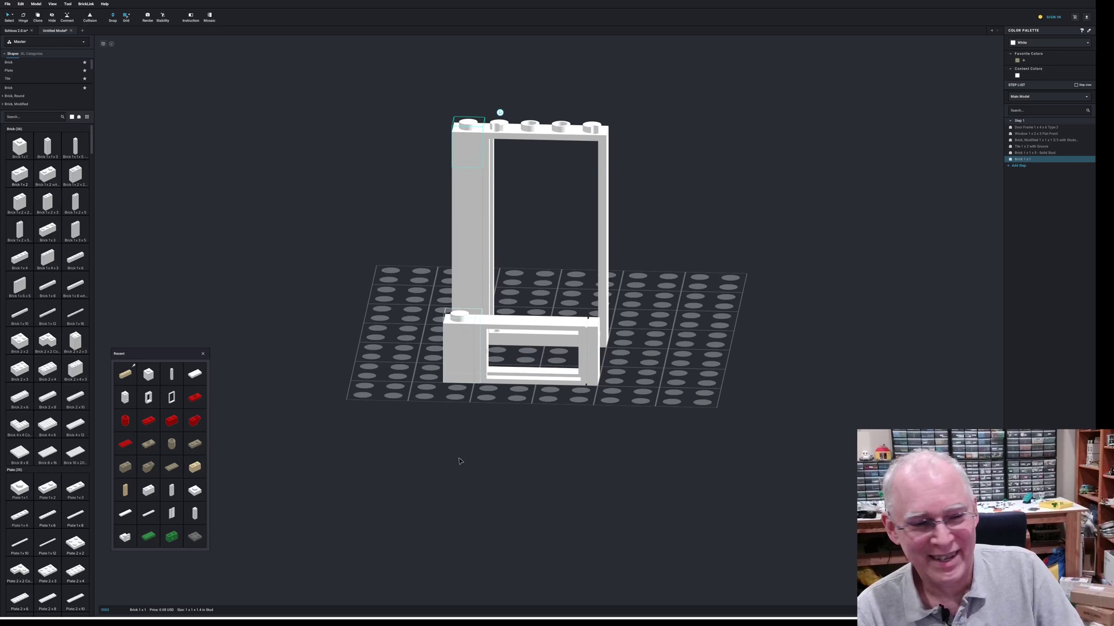
pyautogui.click(126, 514)
pyautogui.moveTo(376, 371); pyautogui.dragTo(372, 420, button='right')
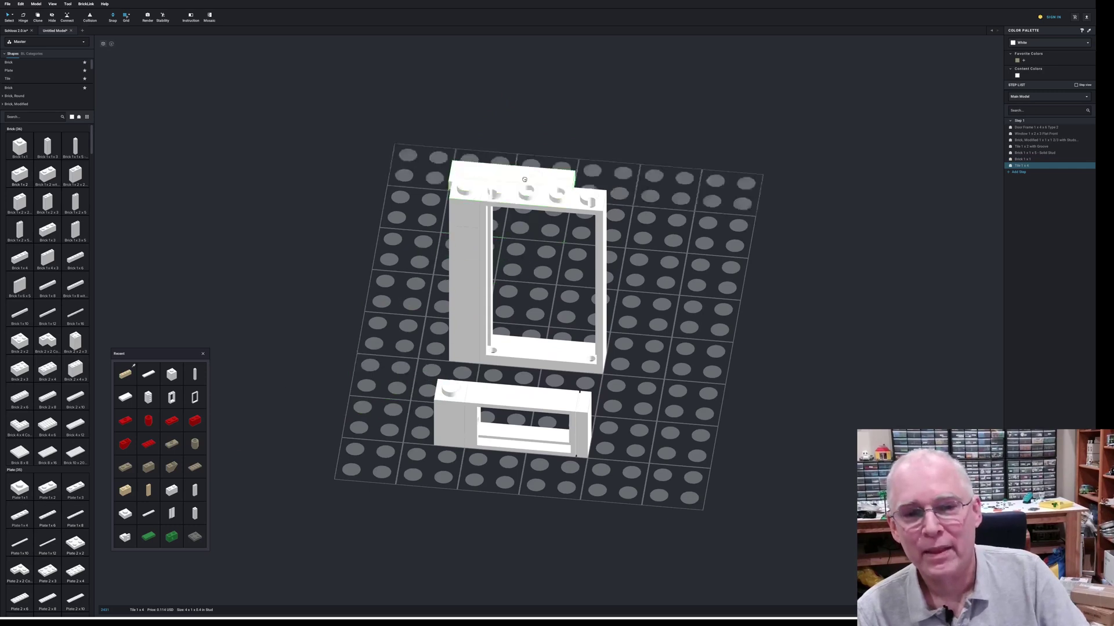
pyautogui.click(541, 186)
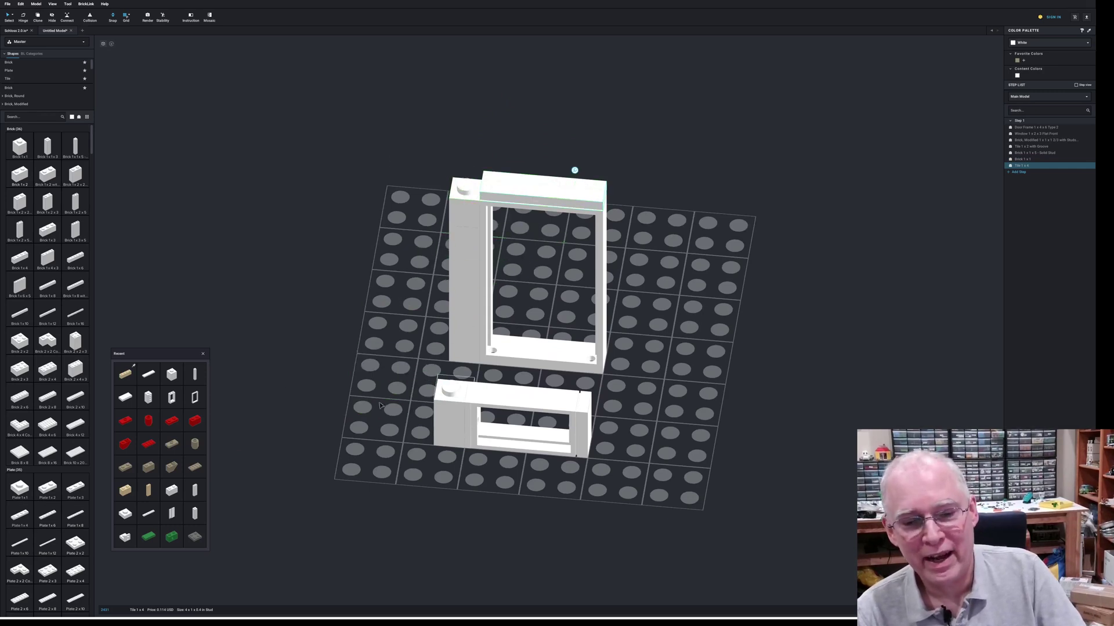
# Group the sideways window, modified brick and grooved tile into a submodel named "Top Window"
pyautogui.moveTo(415, 379); pyautogui.dragTo(415, 380, button='right')
pyautogui.moveTo(416, 383); pyautogui.dragTo(517, 417)
pyautogui.rightClick(516, 416)
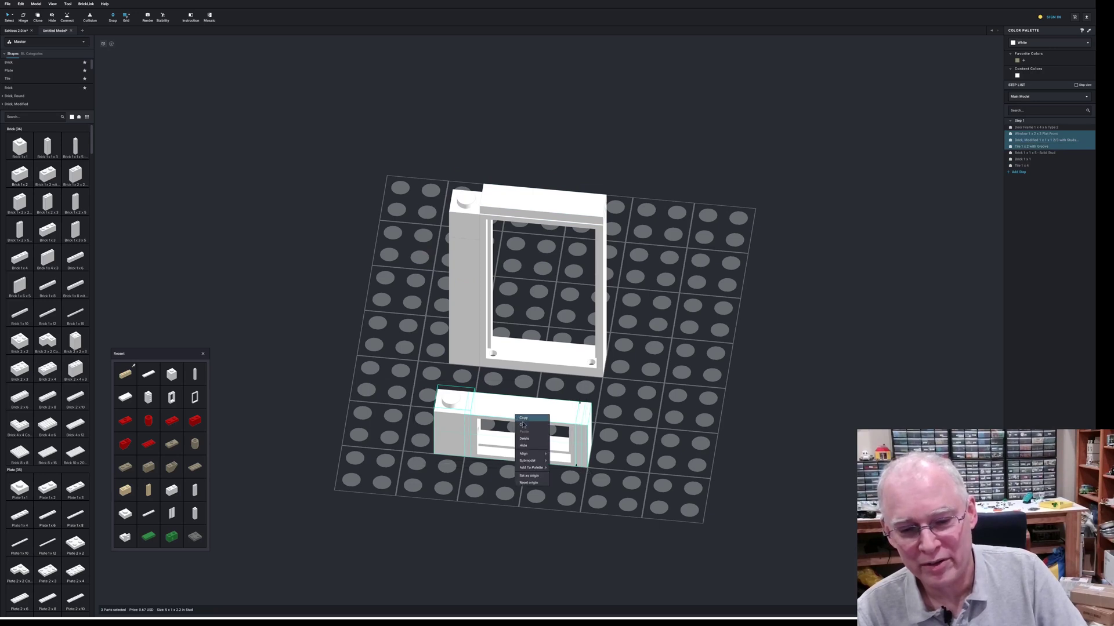
pyautogui.moveTo(536, 461)
pyautogui.click(567, 469)
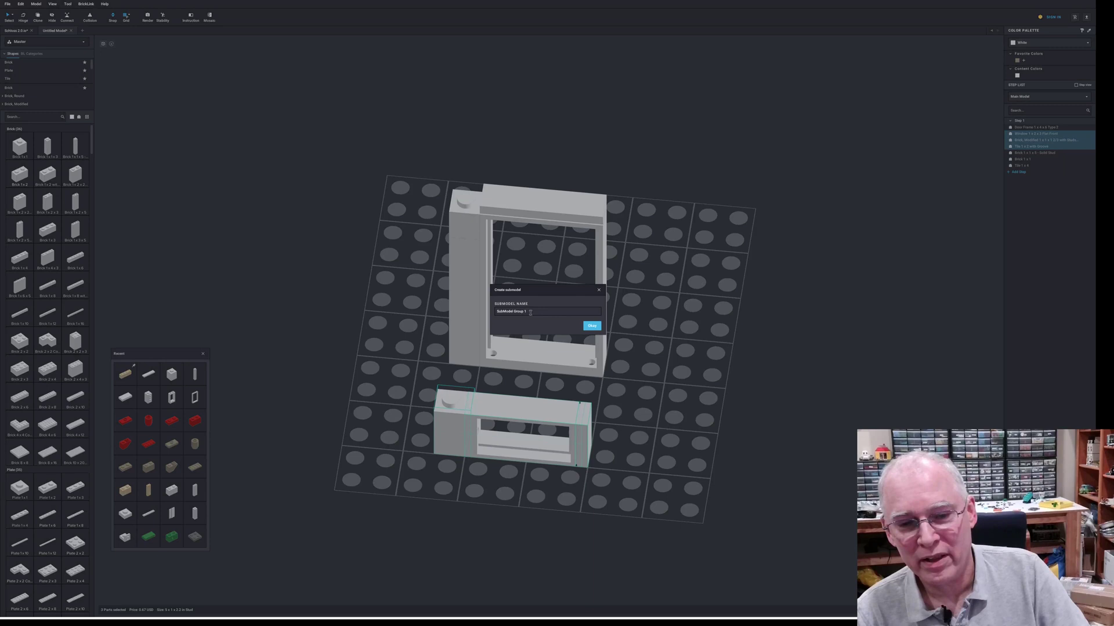
pyautogui.write('Top Window')
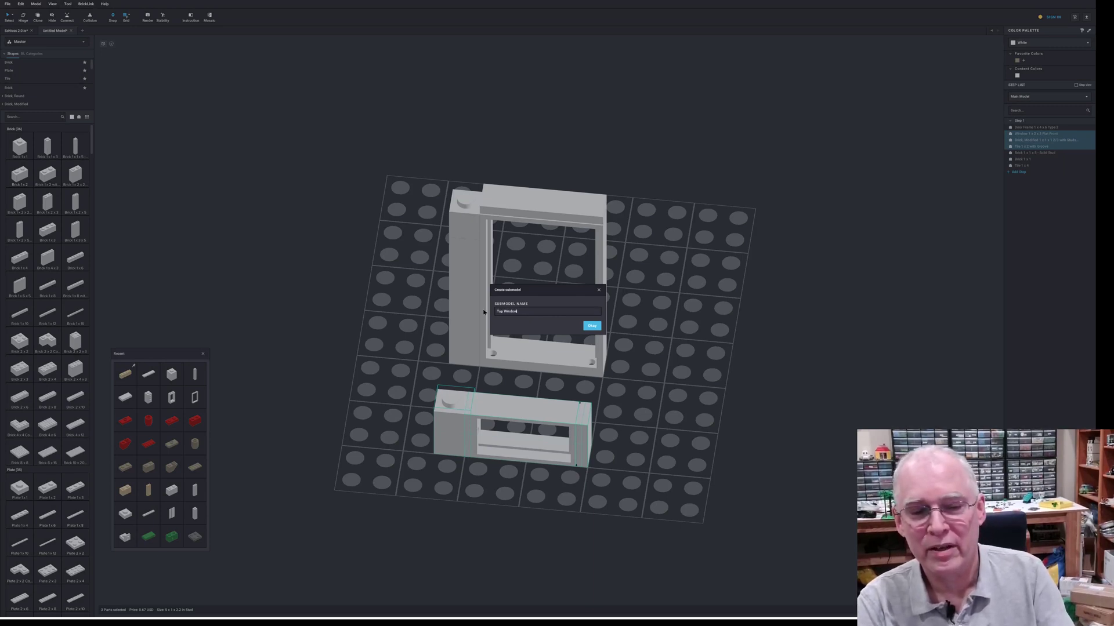
pyautogui.press('Return')
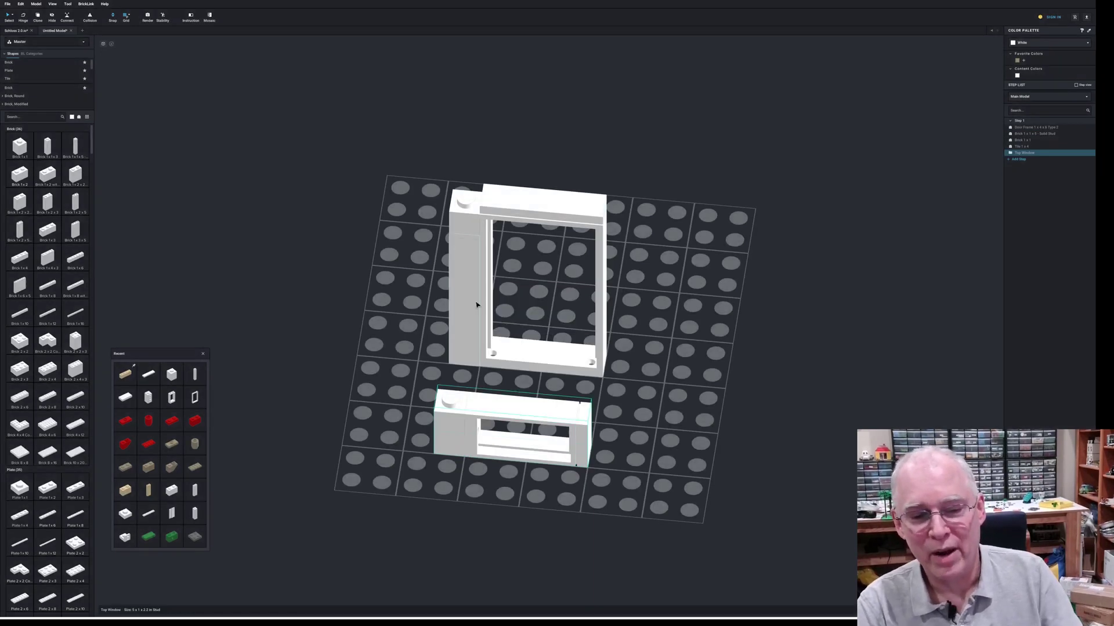
# Add a white Plate 1 x 1 on the brick column and set the Top Window submodel on top of the door frame section
pyautogui.moveTo(519, 419); pyautogui.dragTo(433, 428)
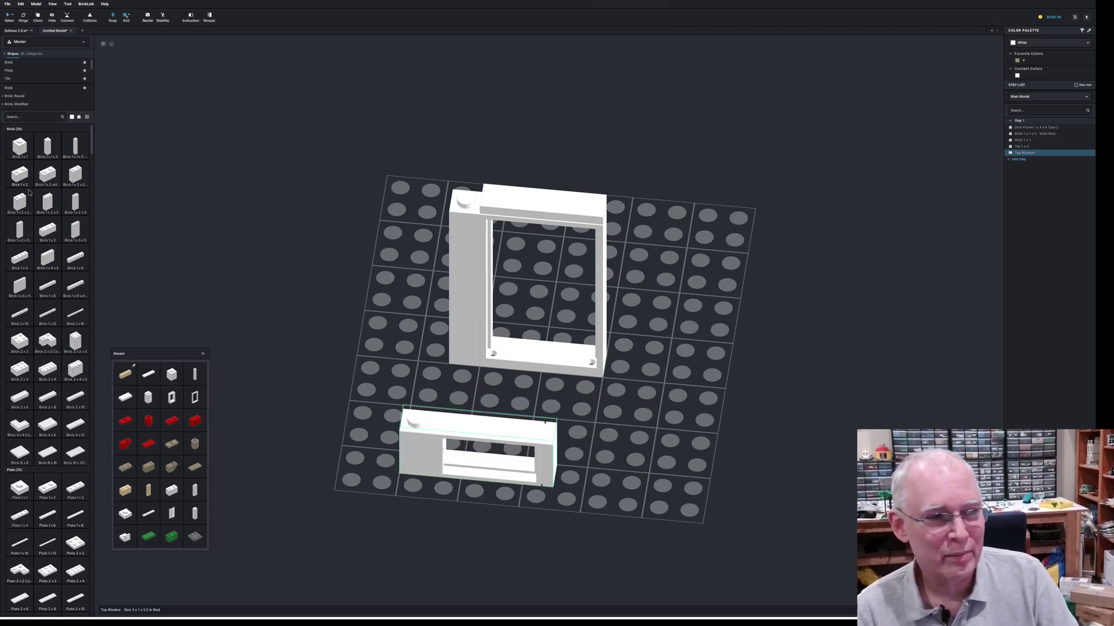
pyautogui.click(123, 513)
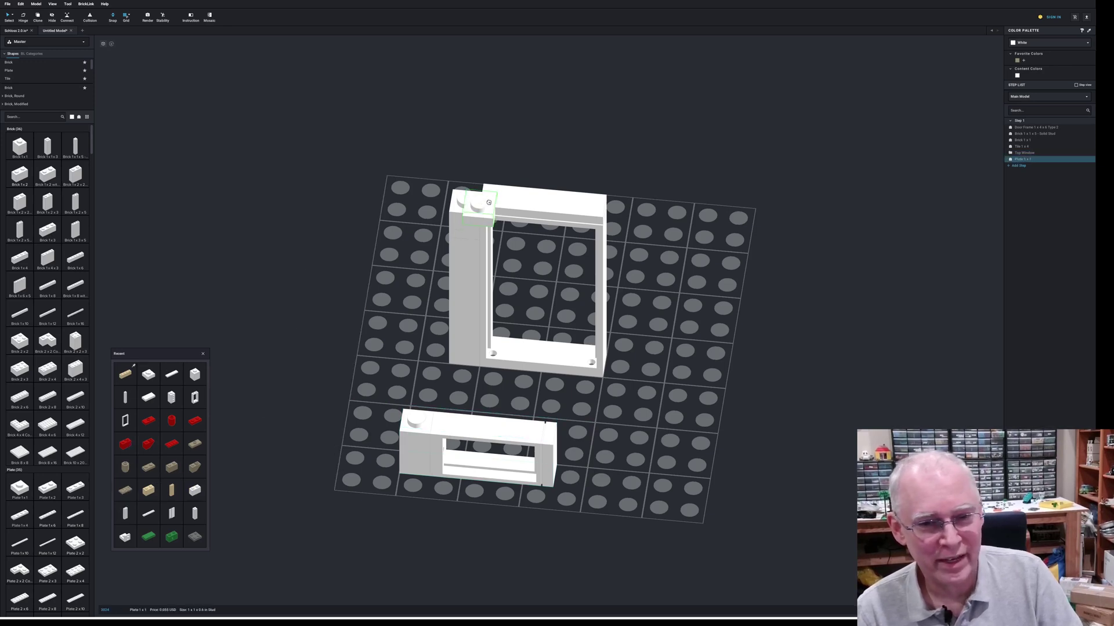
pyautogui.click(467, 194)
pyautogui.moveTo(448, 430); pyautogui.dragTo(480, 158)
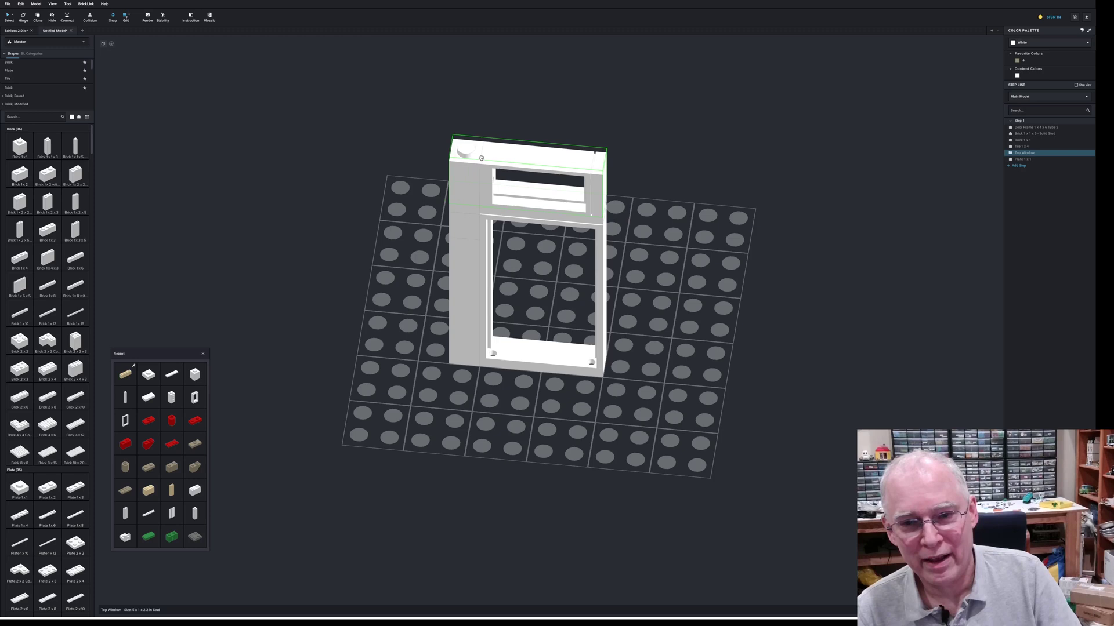
# Group all parts of the window section, including the Top Window submodel, into a submodel named "Window Assembly"
pyautogui.click(368, 277)
pyautogui.moveTo(368, 277); pyautogui.dragTo(381, 253, button='right')
pyautogui.moveTo(400, 130); pyautogui.dragTo(633, 456)
pyautogui.rightClick(454, 149)
pyautogui.moveTo(470, 193)
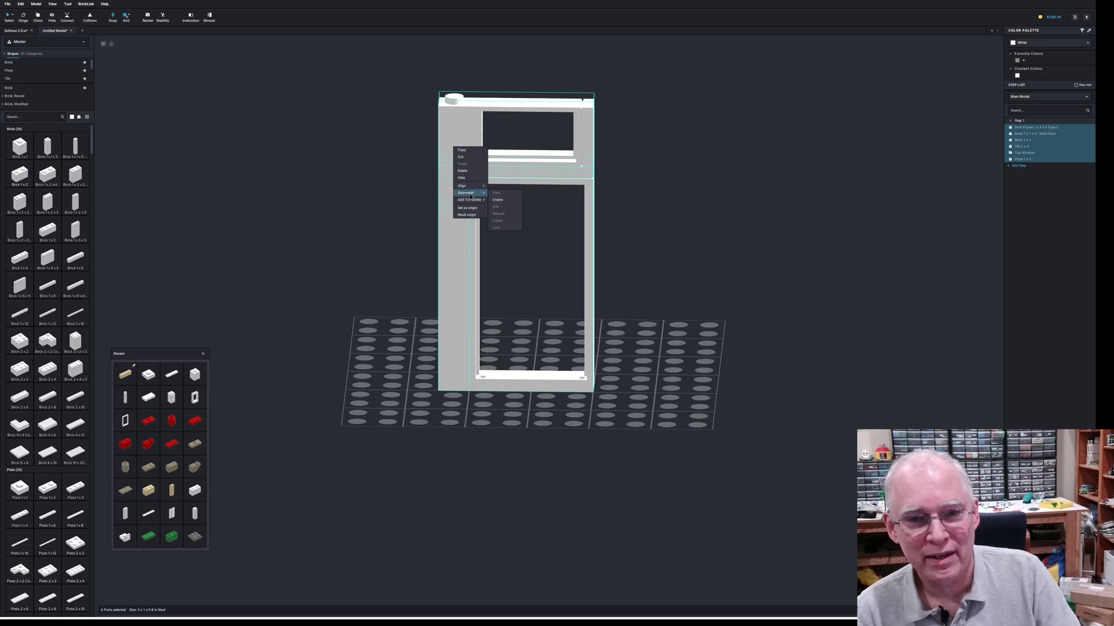
pyautogui.click(513, 198)
pyautogui.write('Wind')
pyautogui.press('BackSpace')
pyautogui.write('ly')
pyautogui.press('Return')
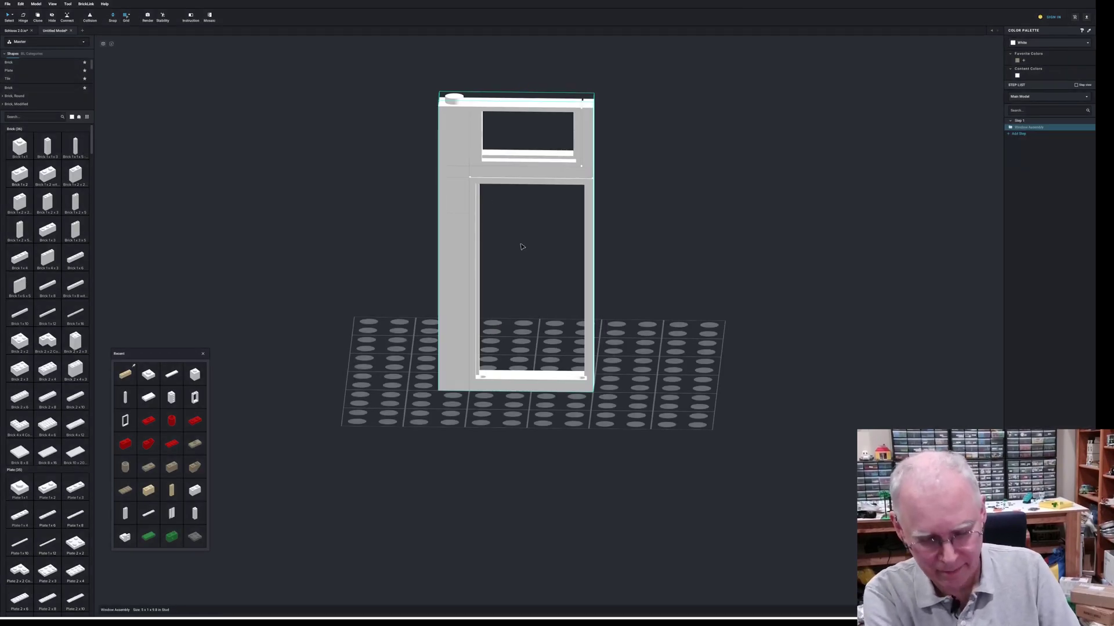
# Add three copies of the Window Assembly submodel side by side to form a row of four adjoining window sections
pyautogui.hotkey('ctrl', 'v')
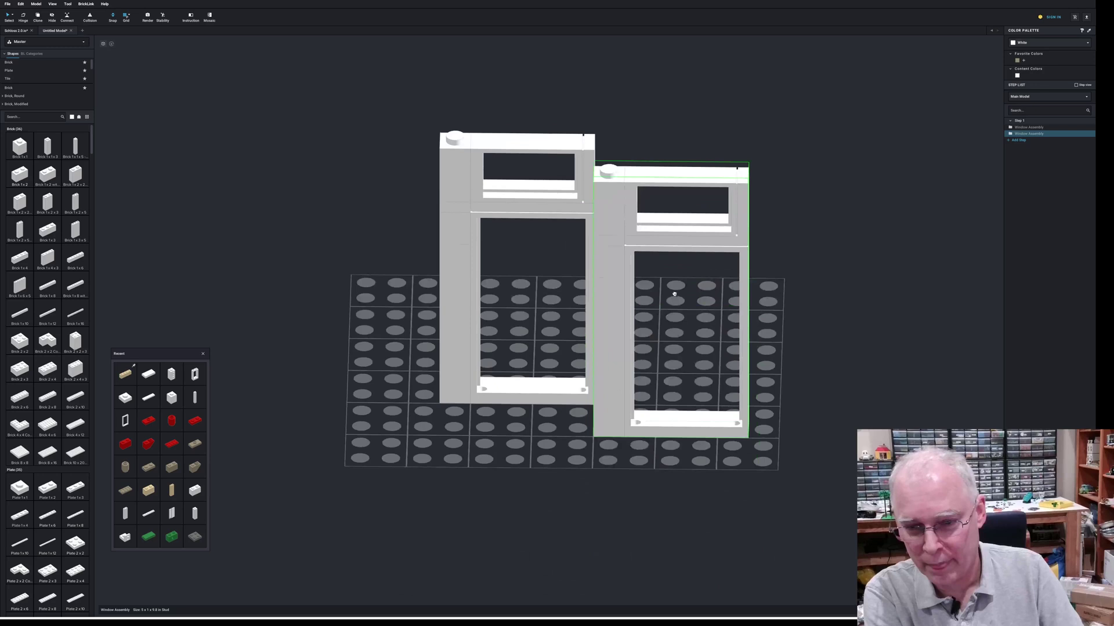
pyautogui.click(672, 279)
pyautogui.hotkey('ctrl', 'v')
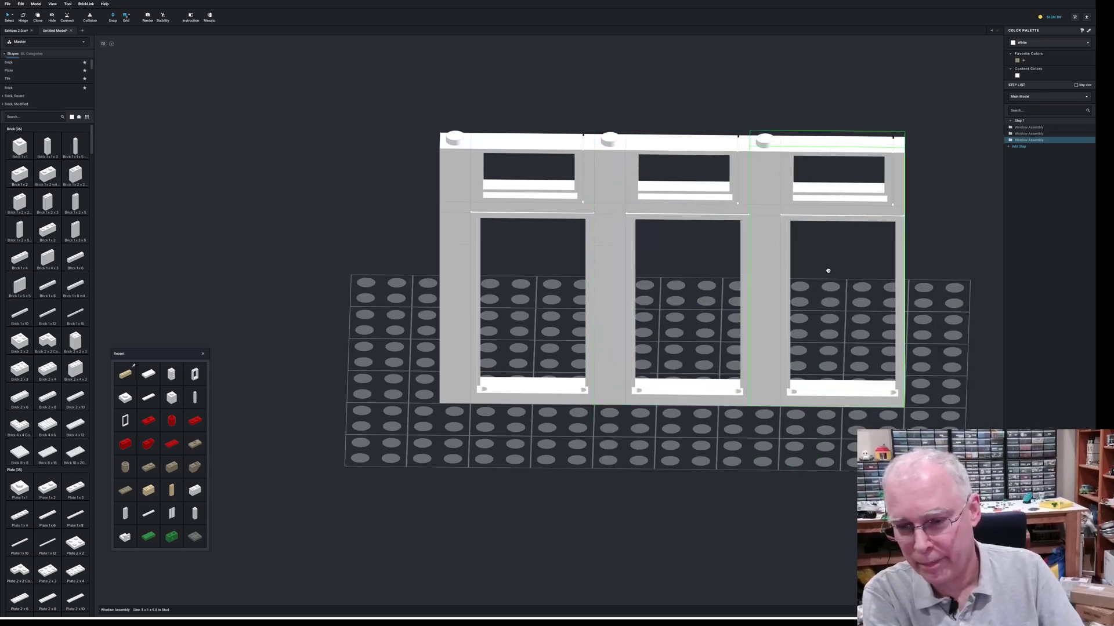
pyautogui.click(828, 271)
pyautogui.hotkey('ctrl', 'v')
pyautogui.click(981, 270)
pyautogui.click(803, 457)
pyautogui.scroll(-5, 754, 447)
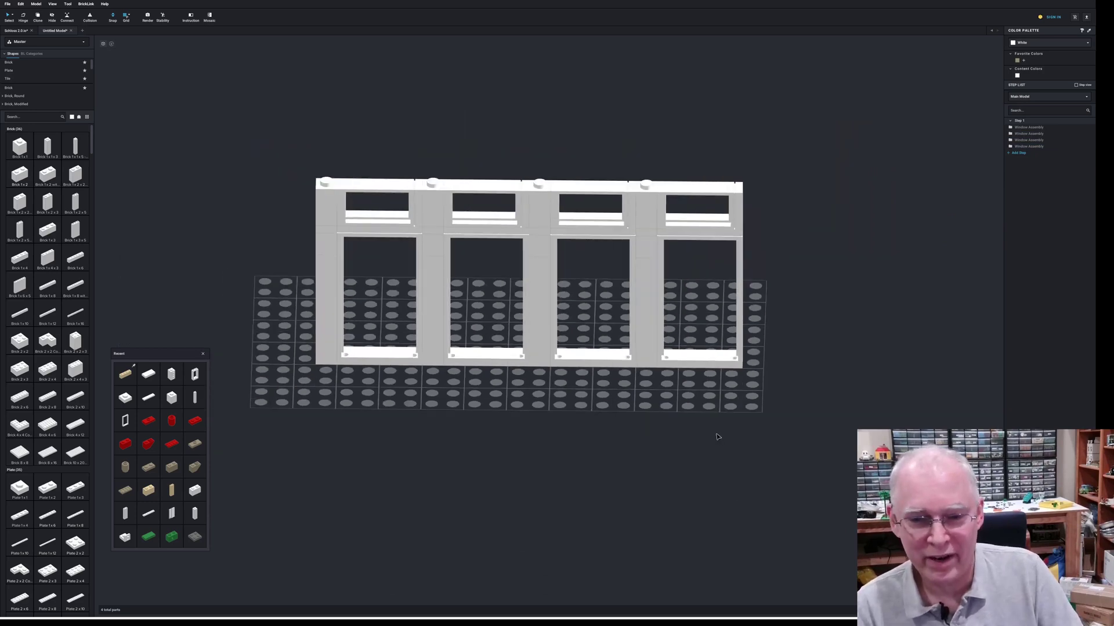
pyautogui.moveTo(716, 434); pyautogui.dragTo(716, 433, button='right')
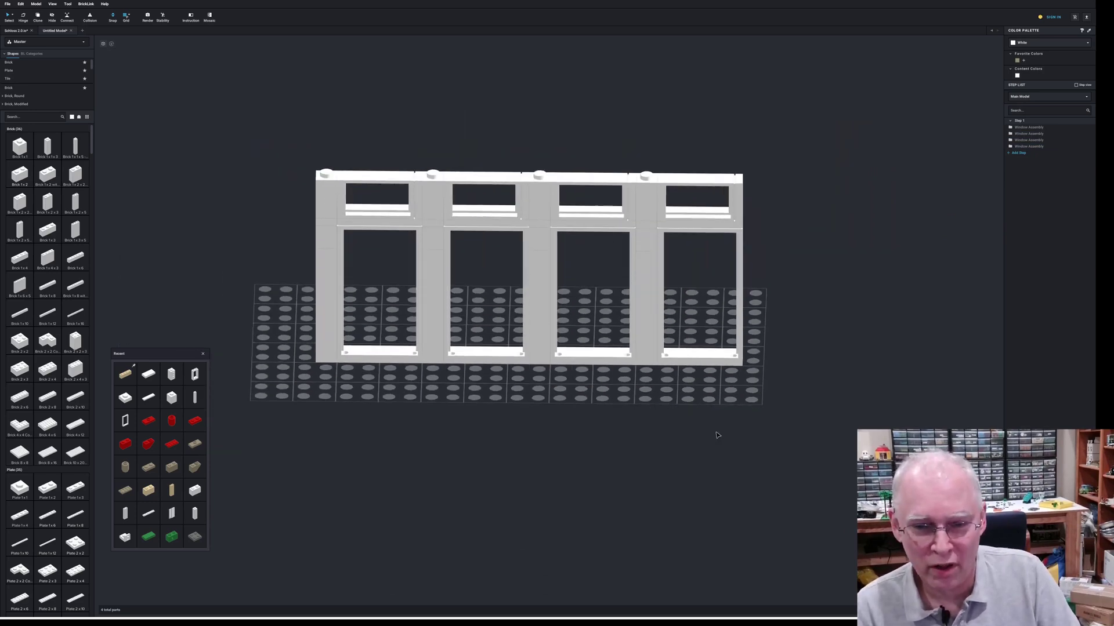
# Open the Window Assembly submodel from the fourth section and delete its Brick 1 x 1 x 5 and Brick 1 x 1 column
pyautogui.rightClick(649, 309)
pyautogui.moveTo(654, 354)
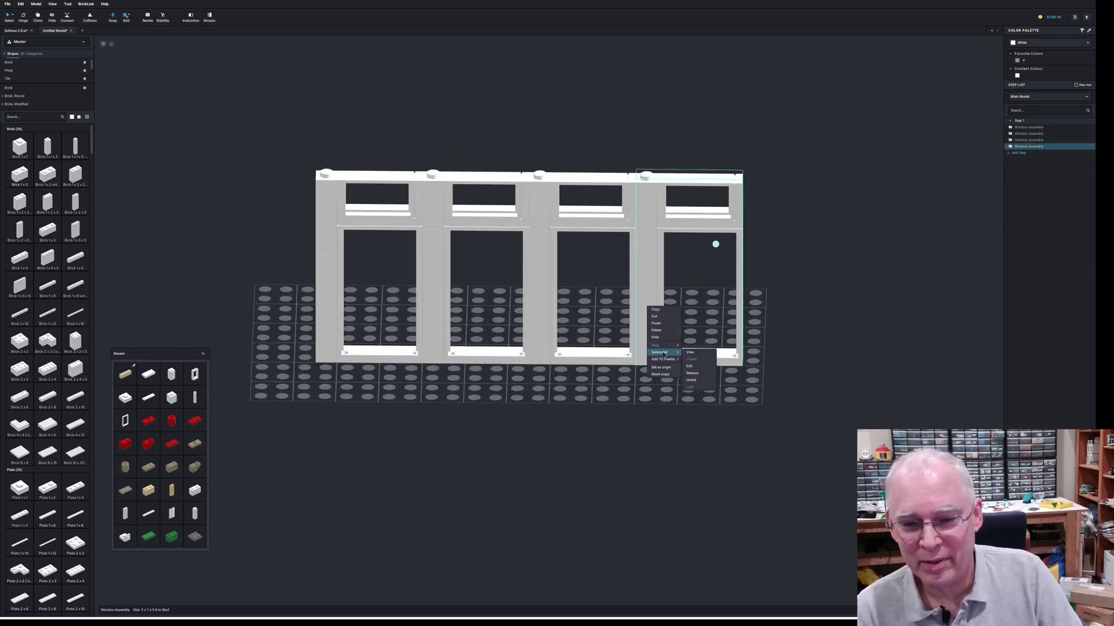
pyautogui.click(696, 353)
pyautogui.click(498, 274)
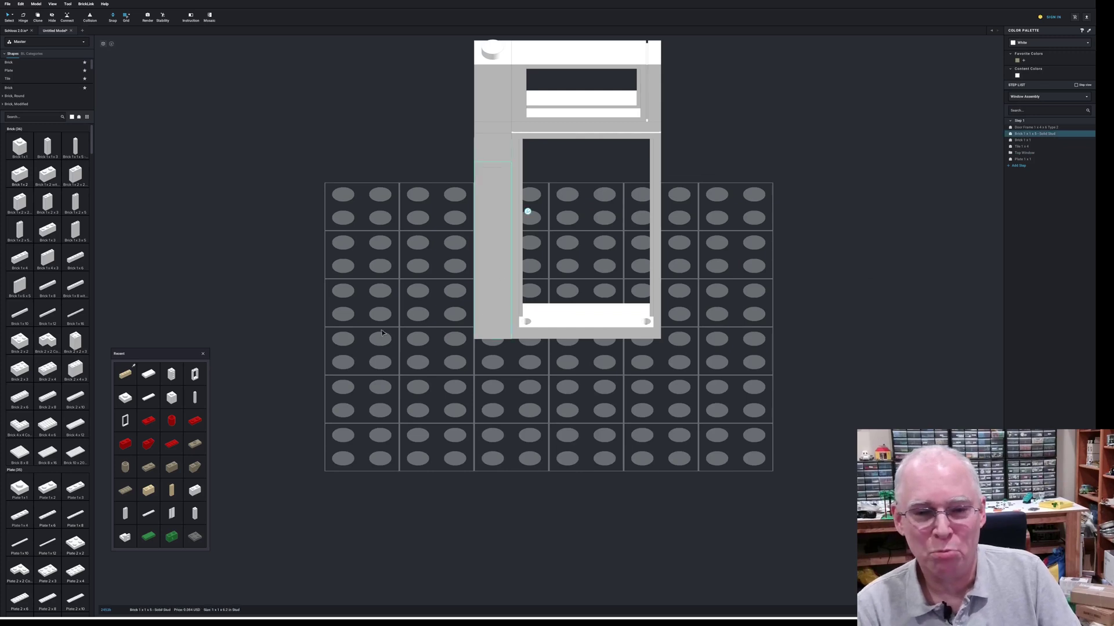
pyautogui.press('Delete')
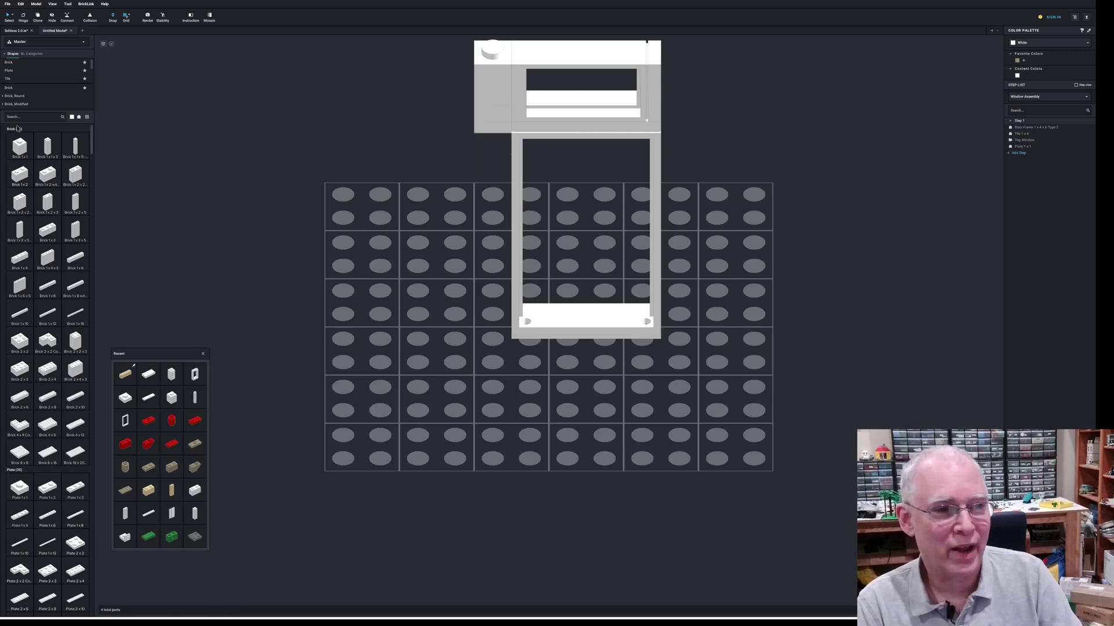
# Search the parts for "1x1x6", place the white Support 1 x 1 x 6 beside the door frame, and return to the main model
pyautogui.write('1x1')
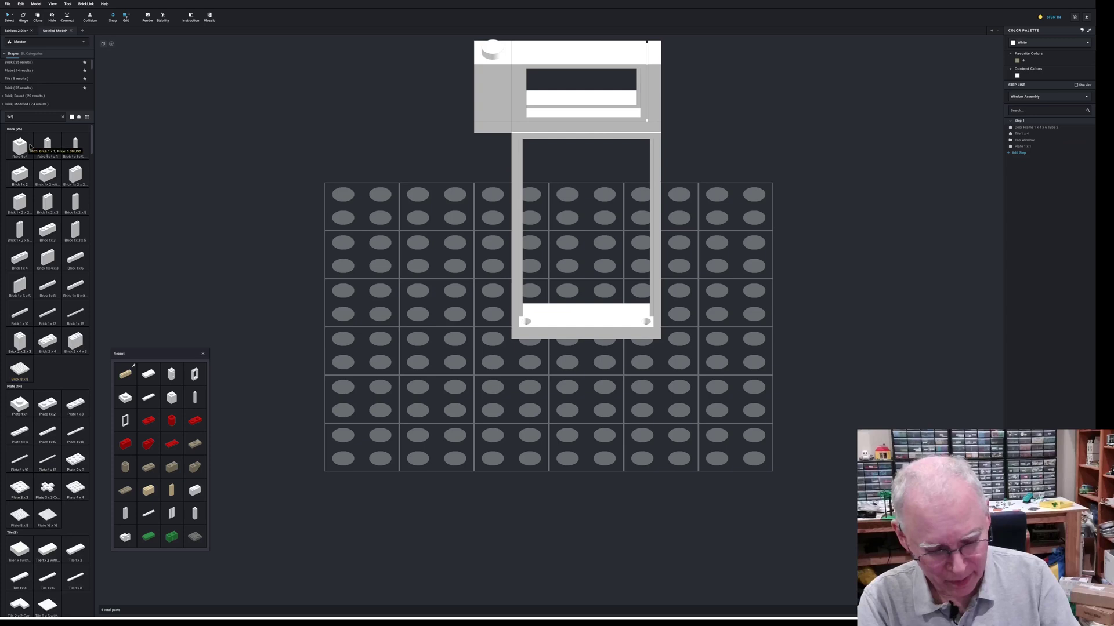
pyautogui.write('x6')
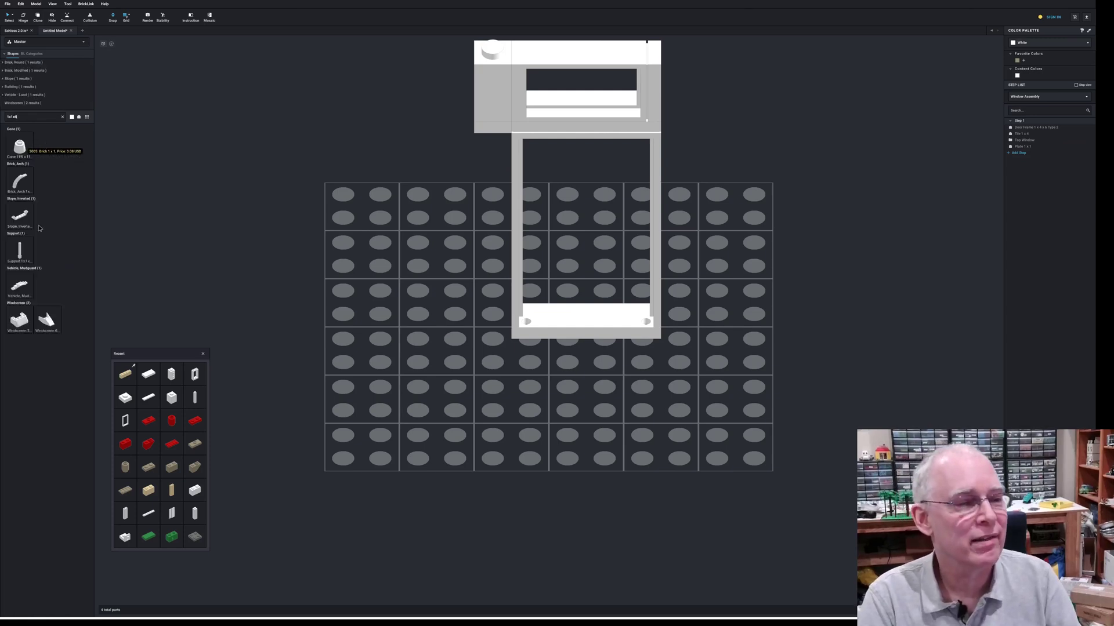
pyautogui.moveTo(15, 259); pyautogui.dragTo(457, 129)
pyautogui.moveTo(457, 129); pyautogui.dragTo(436, 150, button='right')
pyautogui.moveTo(436, 150); pyautogui.dragTo(489, 63)
pyautogui.click(474, 347)
pyautogui.moveTo(474, 348); pyautogui.dragTo(462, 384, button='right')
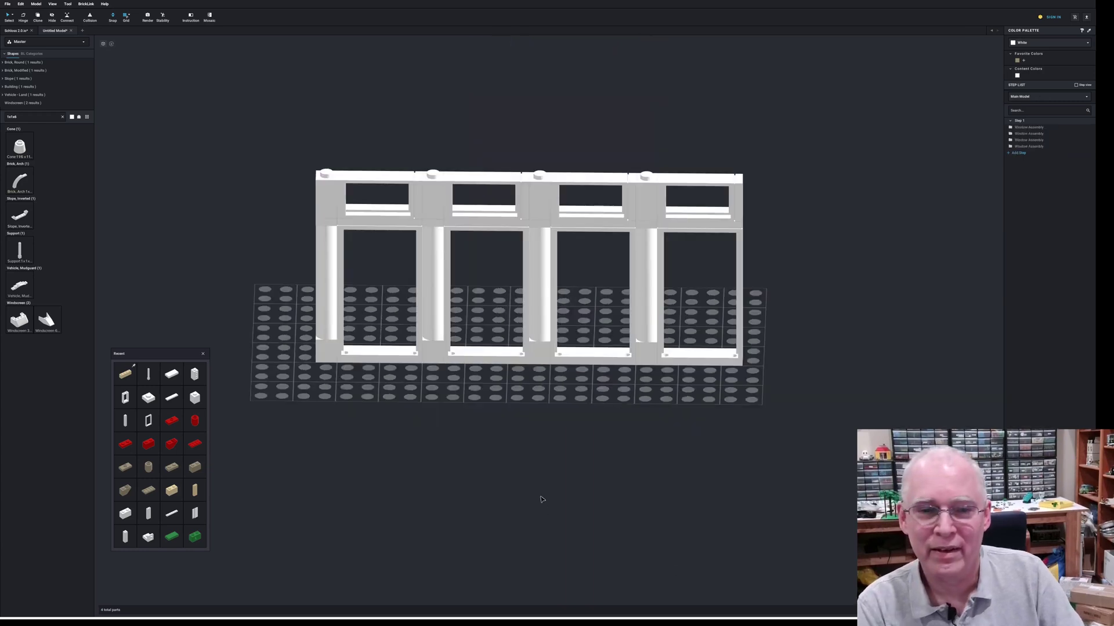
pyautogui.moveTo(538, 497); pyautogui.dragTo(541, 497, button='right')
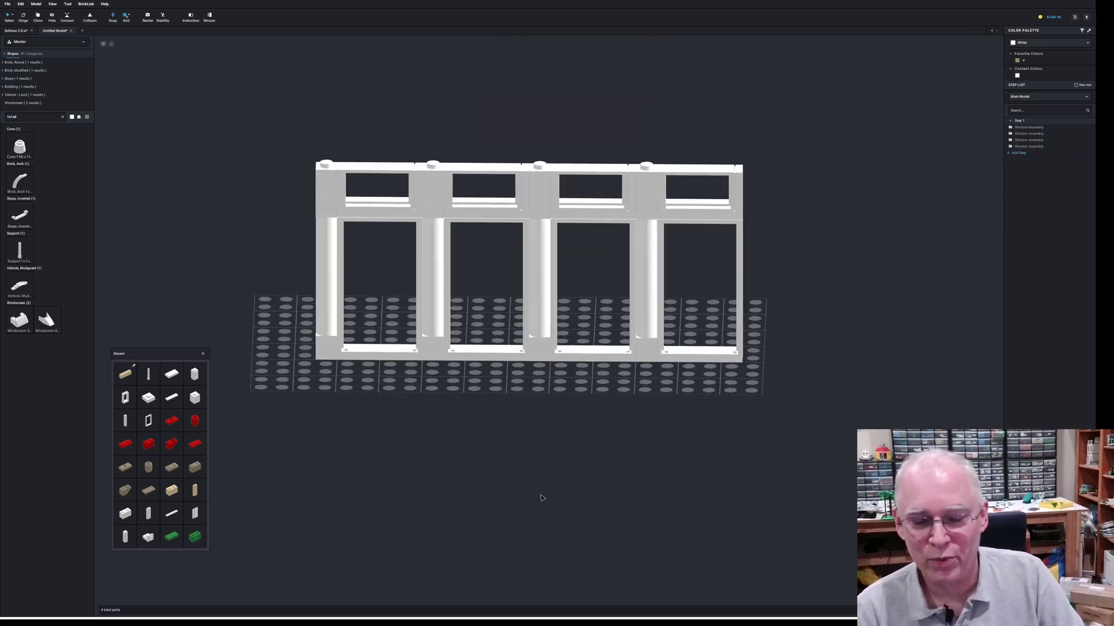